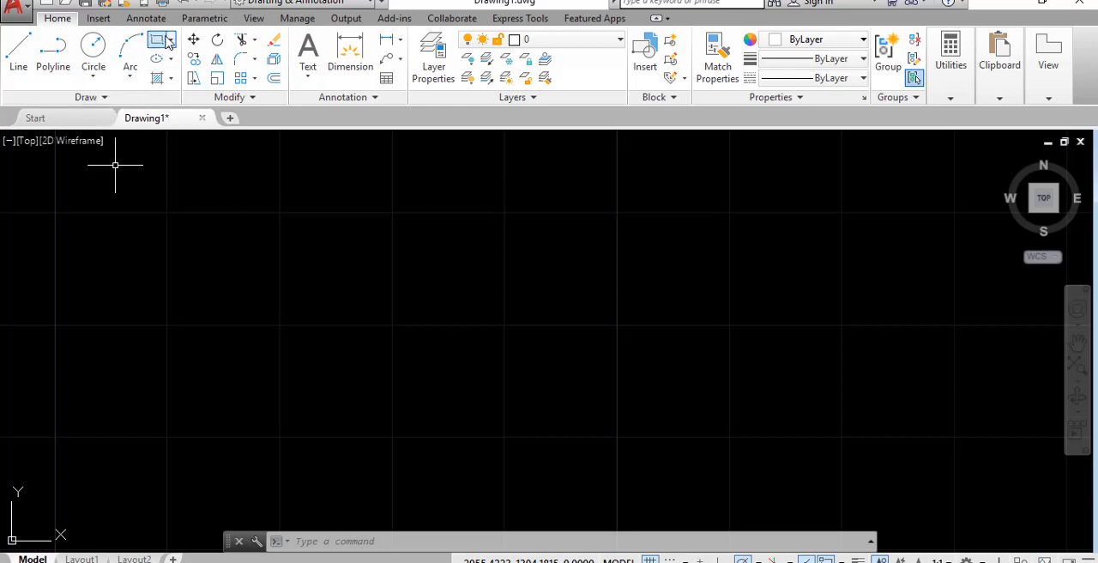
{"action": "left_click", "coordinate": [173, 42]}
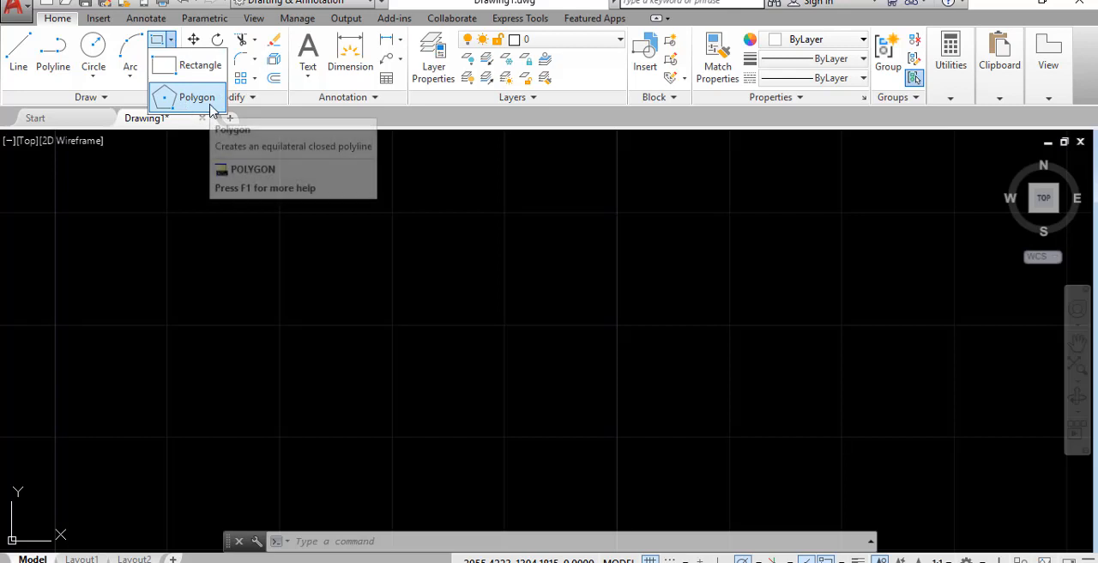
{"action": "left_click", "coordinate": [173, 41]}
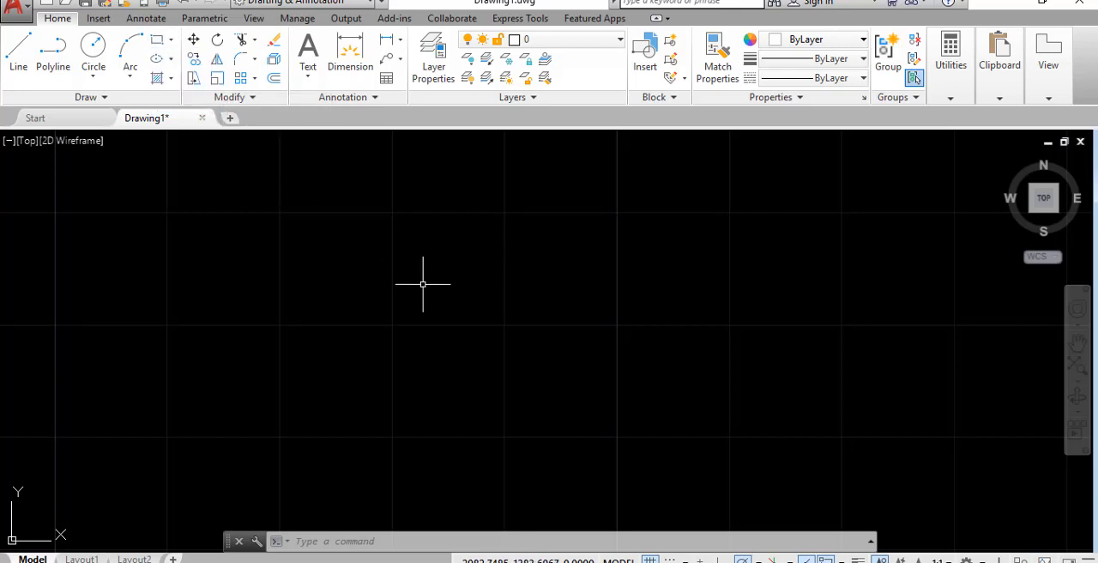
{"action": "type", "text": "REC"}
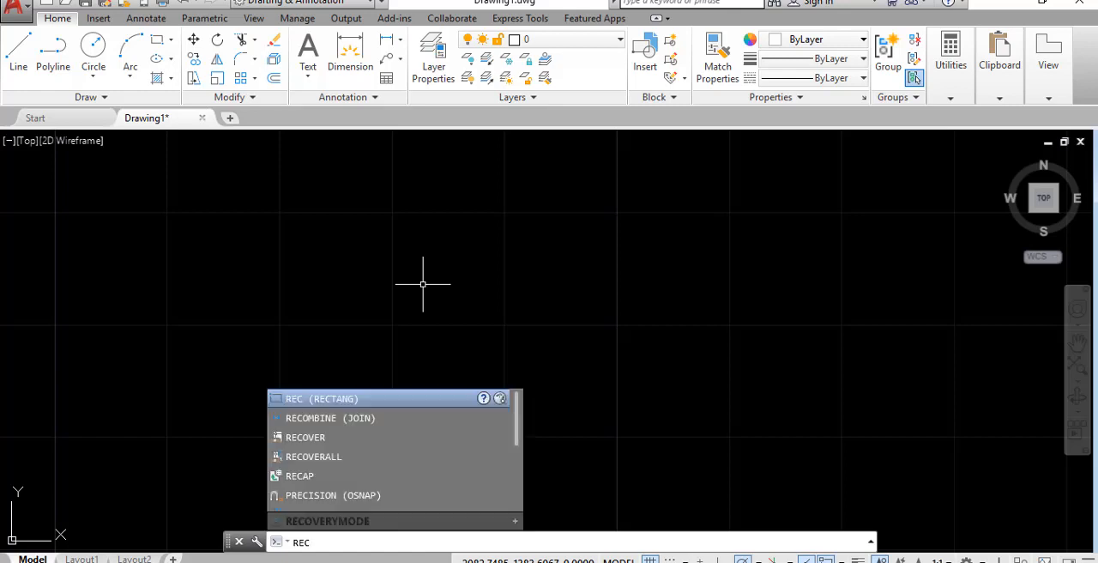
{"action": "key", "text": "Escape"}
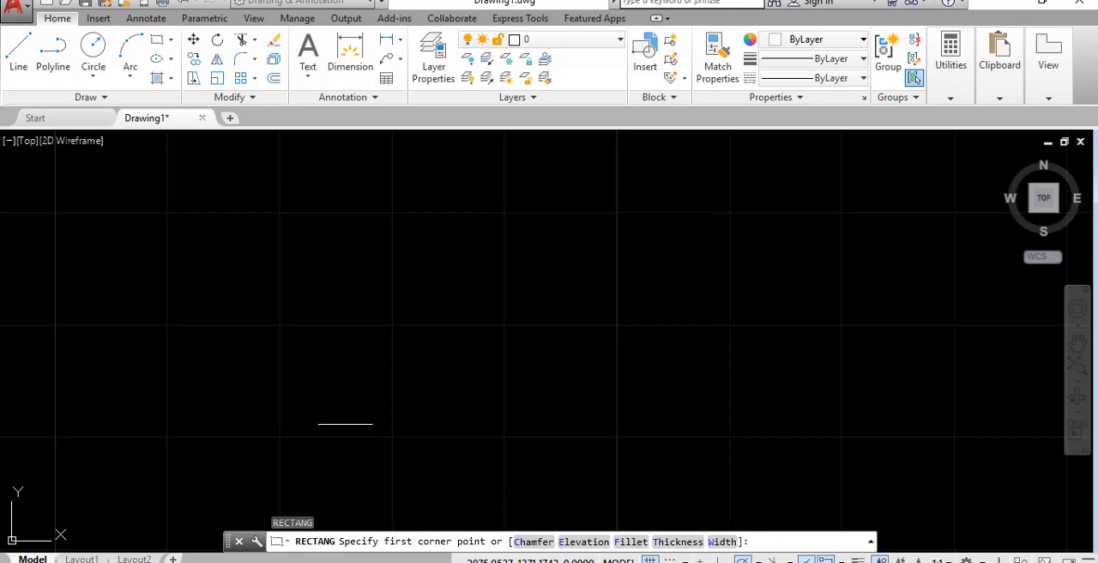
{"action": "left_click", "coordinate": [344, 425]}
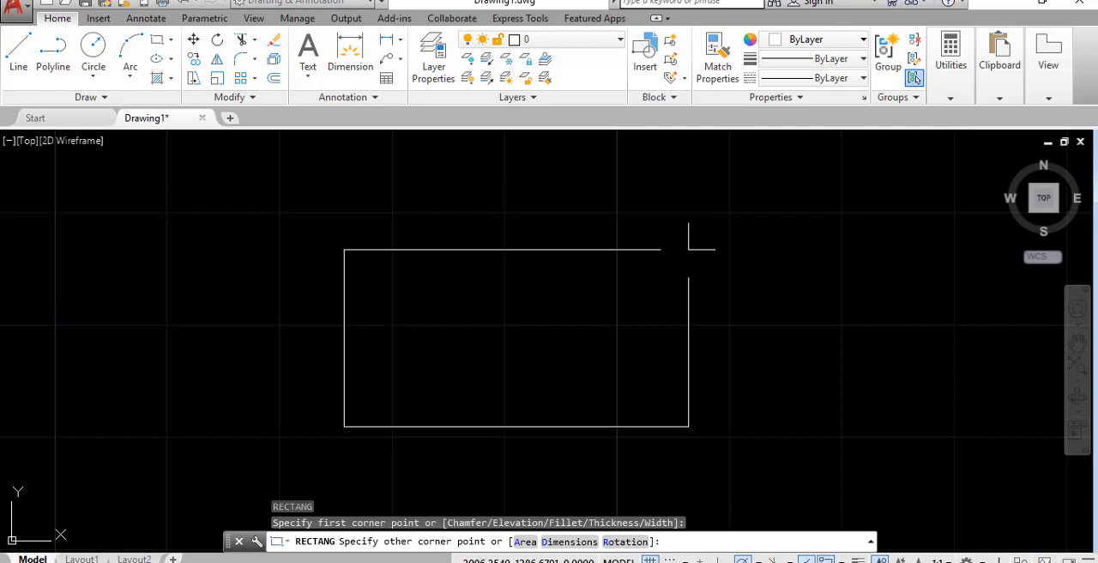
{"action": "type", "text": "@50,25"}
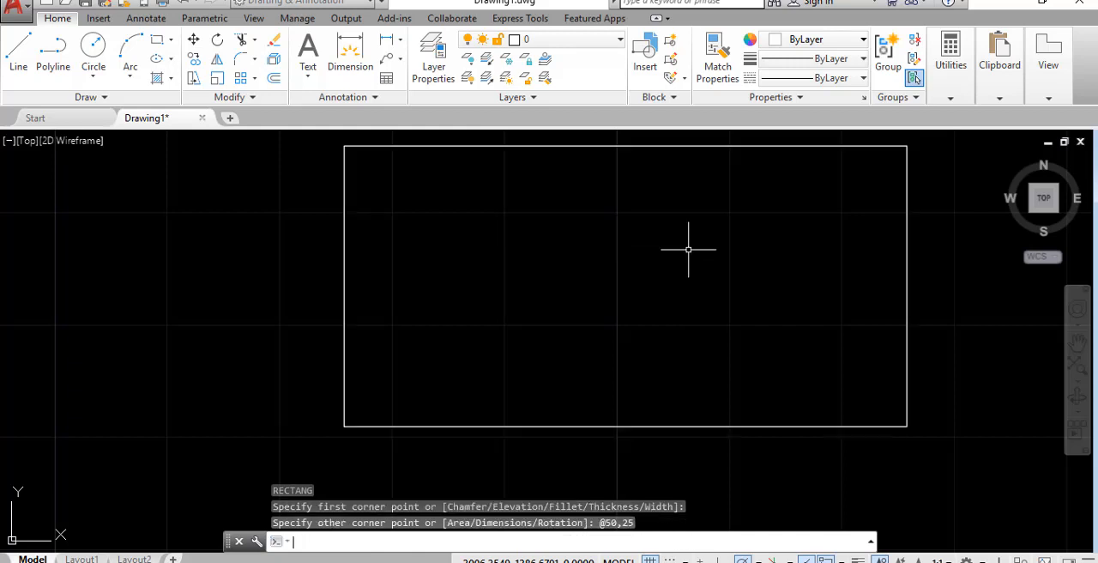
{"action": "key", "text": "Return"}
Draw a second rectangle from the first rectangle's lower-left corner with the opposite corner at @-50,-25
{"action": "scroll", "coordinate": [688, 250], "scroll_direction": "down", "scroll_amount": 2}
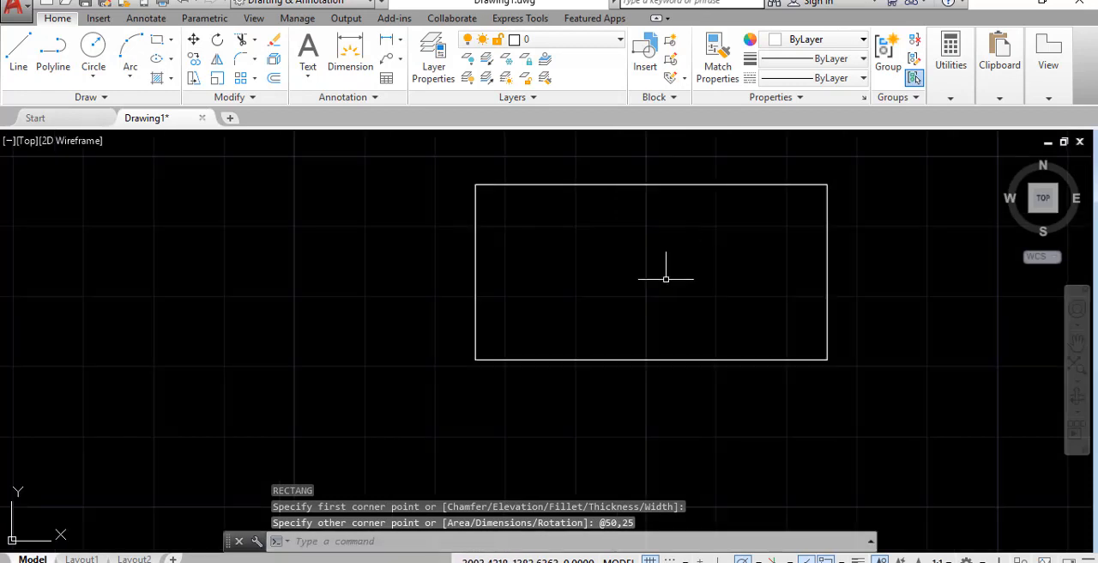
{"action": "scroll", "coordinate": [731, 280], "scroll_direction": "down", "scroll_amount": 2}
{"action": "scroll", "coordinate": [661, 305], "scroll_direction": "up", "scroll_amount": 2}
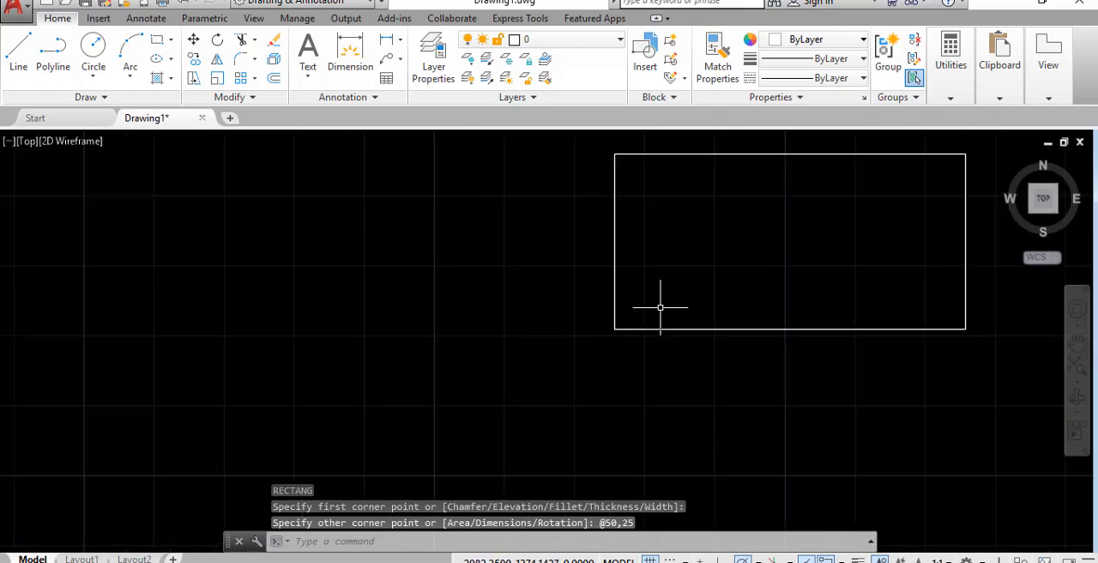
{"action": "scroll", "coordinate": [652, 305], "scroll_direction": "up", "scroll_amount": 4}
{"action": "scroll", "coordinate": [551, 365], "scroll_direction": "down", "scroll_amount": 4}
{"action": "scroll", "coordinate": [548, 366], "scroll_direction": "down", "scroll_amount": 2}
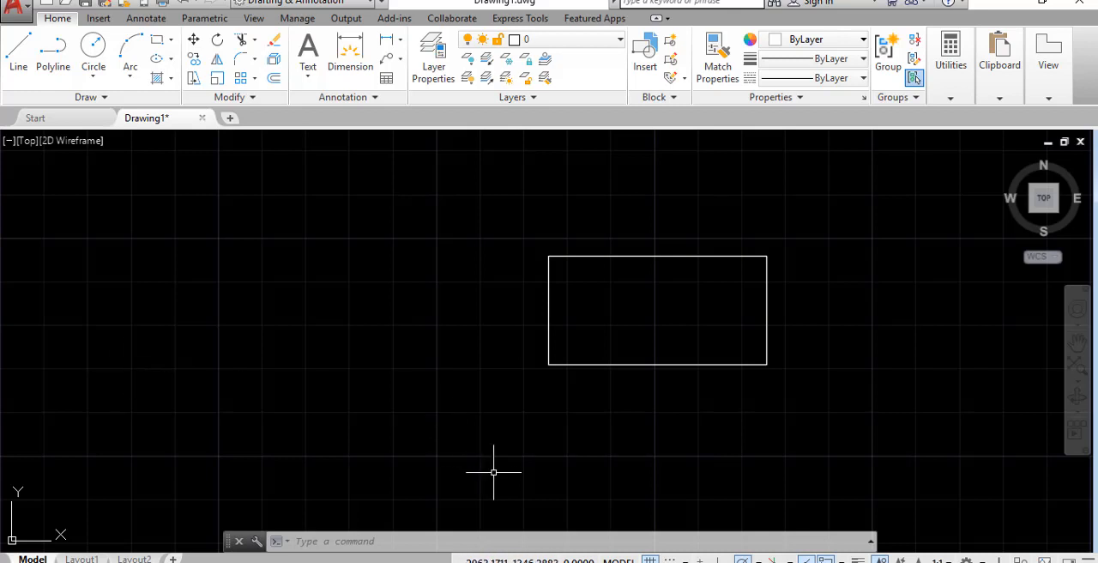
{"action": "type", "text": "rec"}
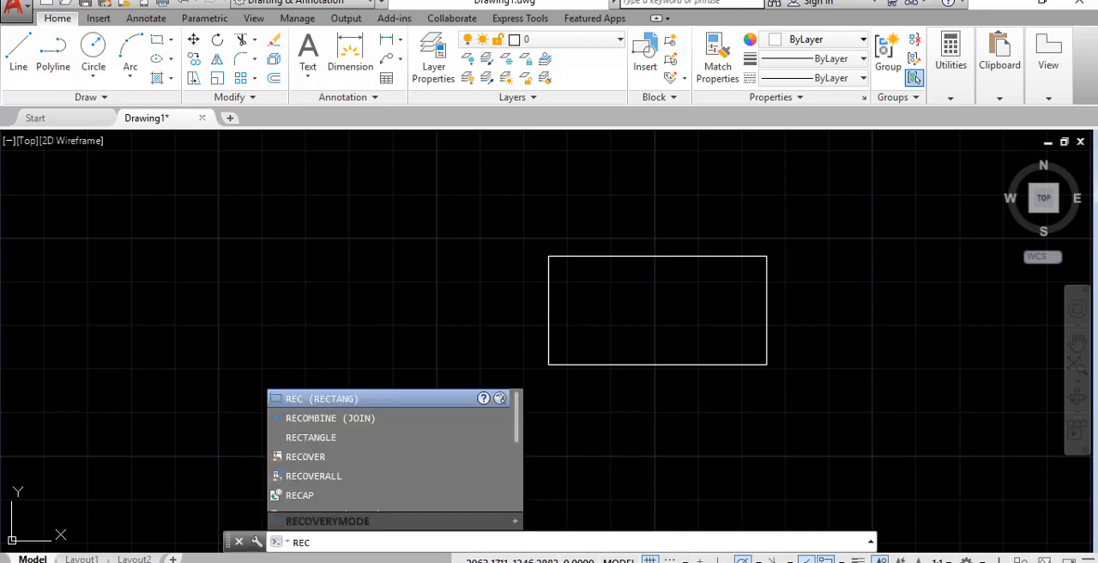
{"action": "key", "text": "Return"}
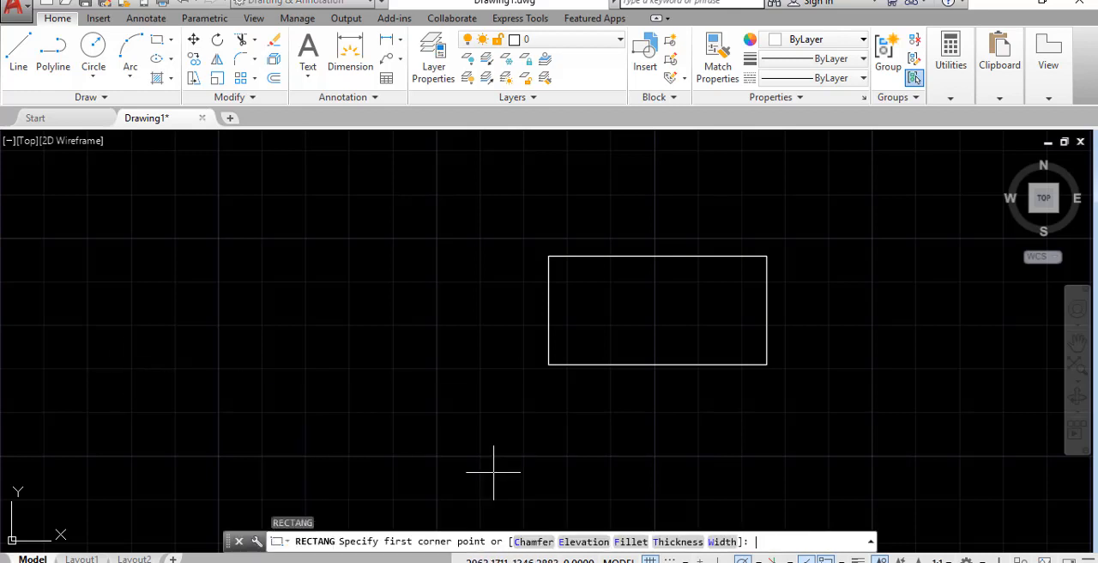
{"action": "left_click", "coordinate": [548, 365]}
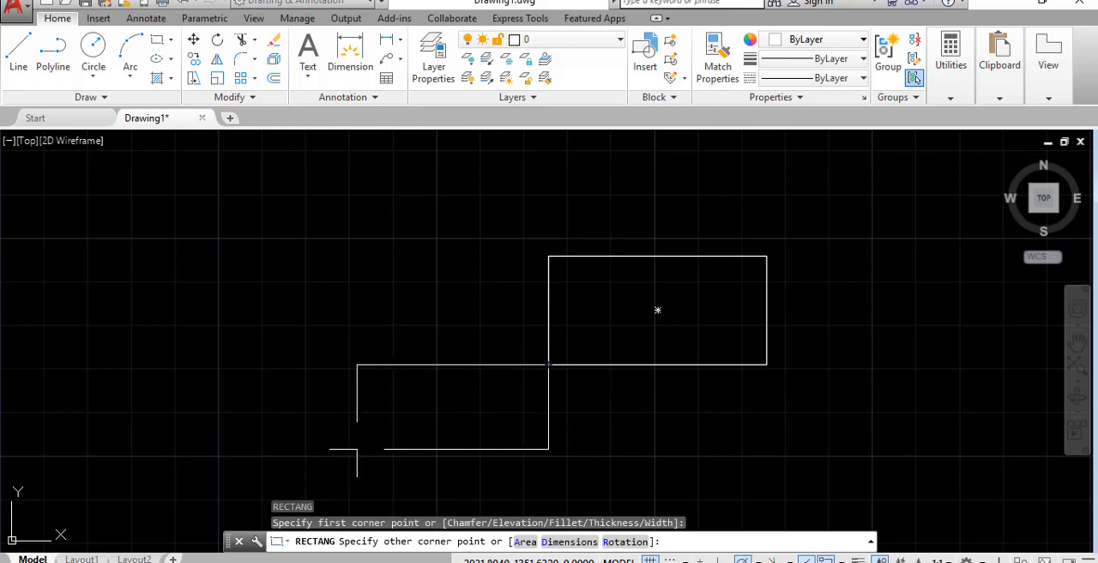
{"action": "type", "text": "@-50,-25"}
{"action": "key", "text": "Return"}
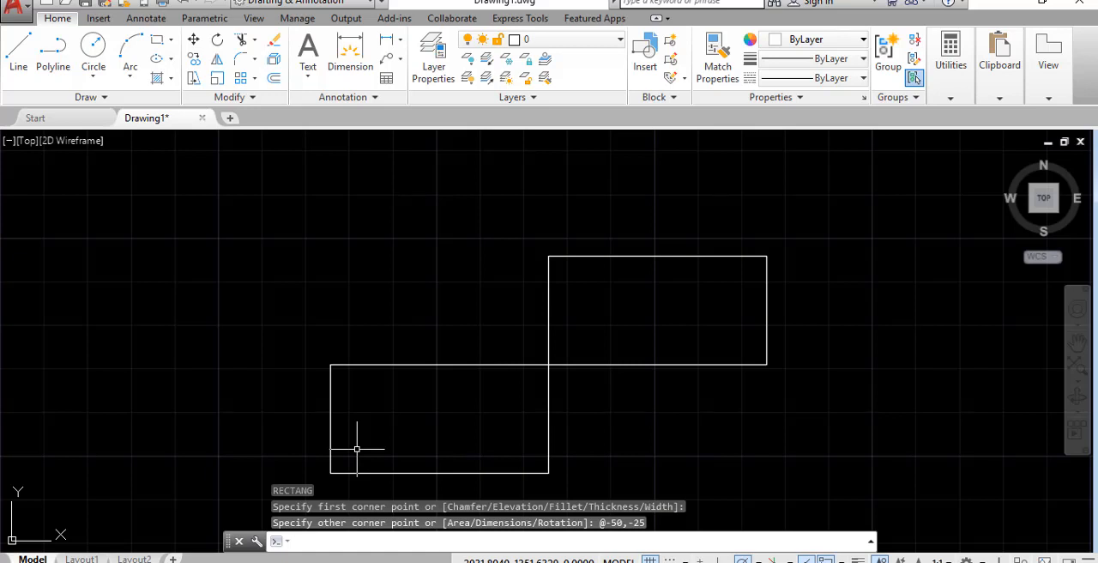
Draw a rectangle in the empty space beside the first one using the Area option, with area 100 and length 10
{"action": "scroll", "coordinate": [335, 436], "scroll_direction": "down", "scroll_amount": 5}
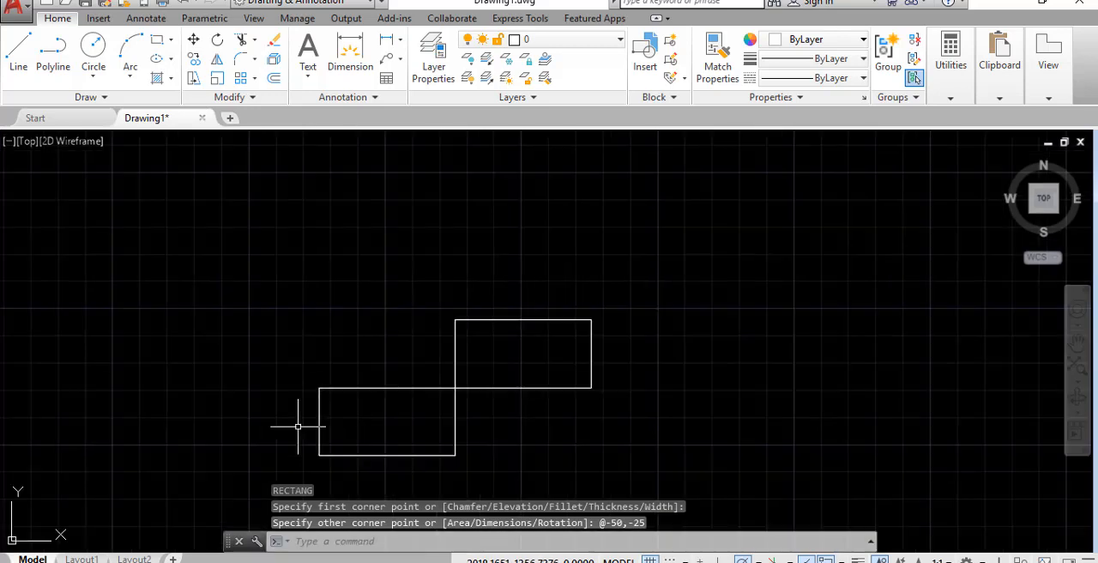
{"action": "scroll", "coordinate": [598, 332], "scroll_direction": "up", "scroll_amount": 5}
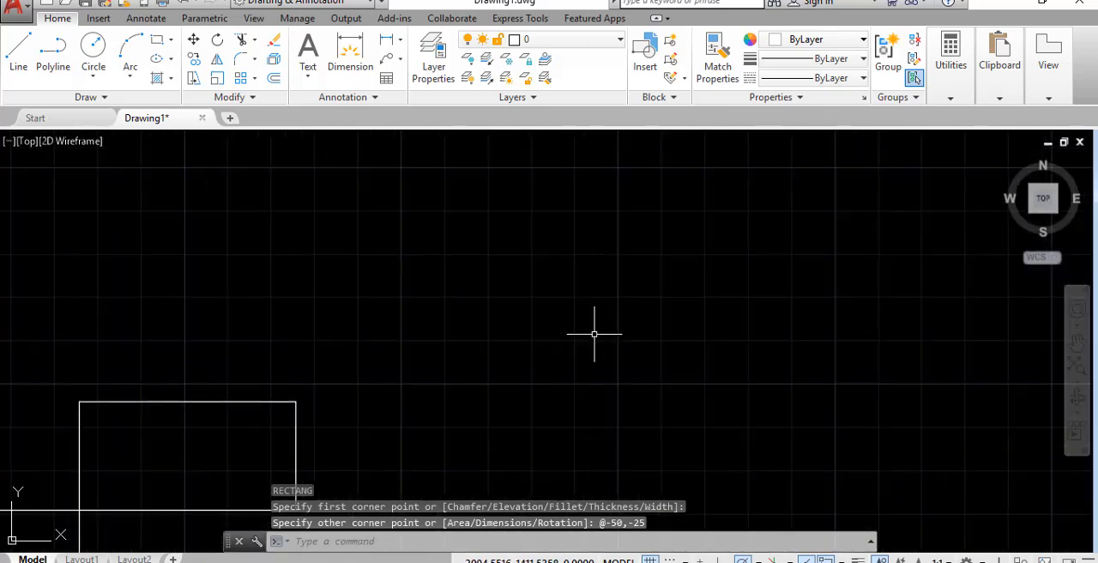
{"action": "type", "text": "rec"}
{"action": "key", "text": "Return"}
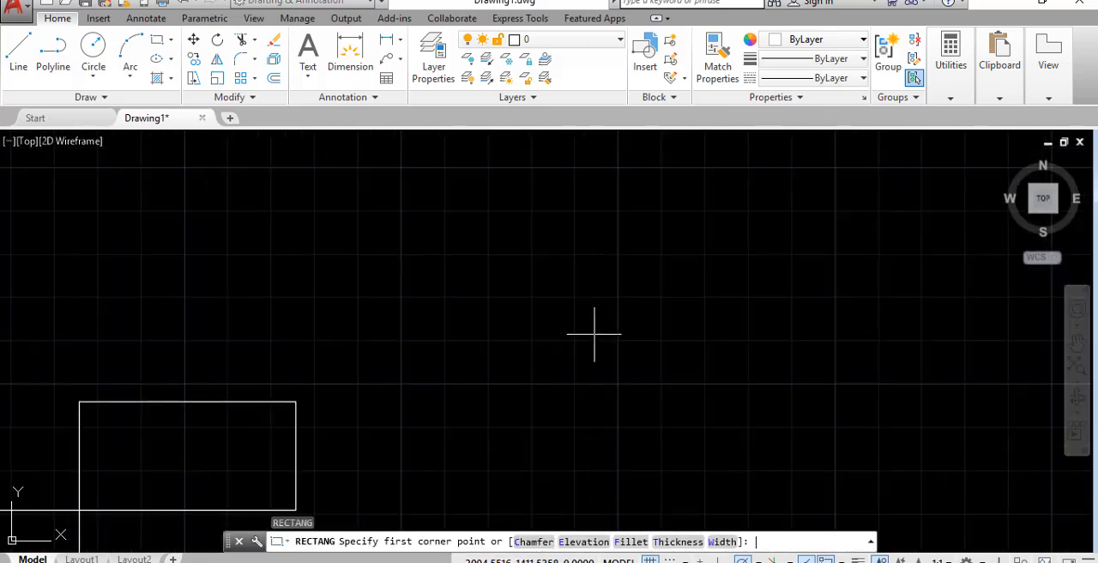
{"action": "left_click", "coordinate": [460, 358]}
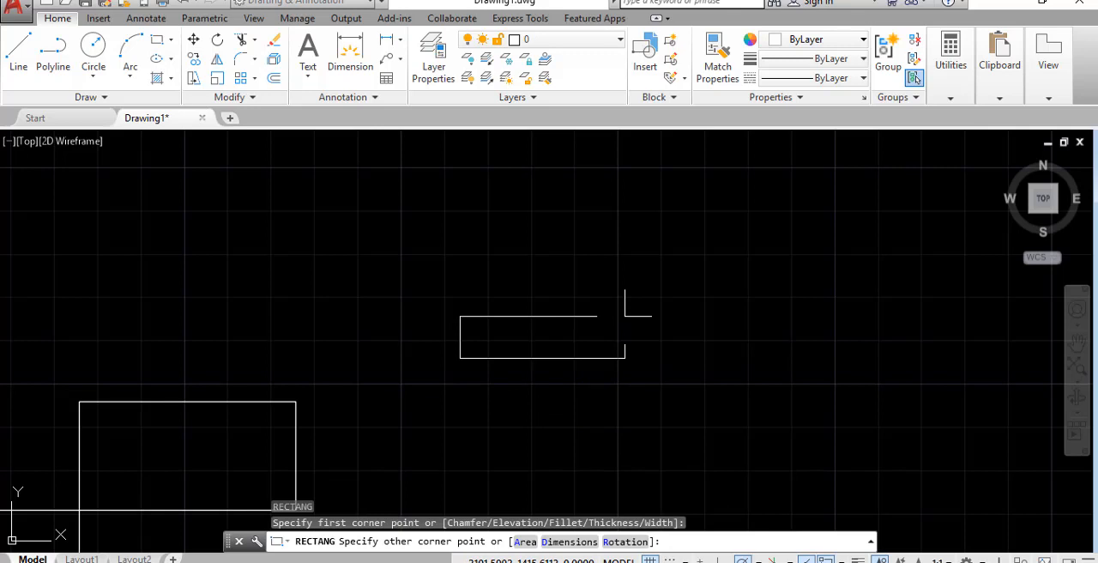
{"action": "left_click", "coordinate": [525, 542]}
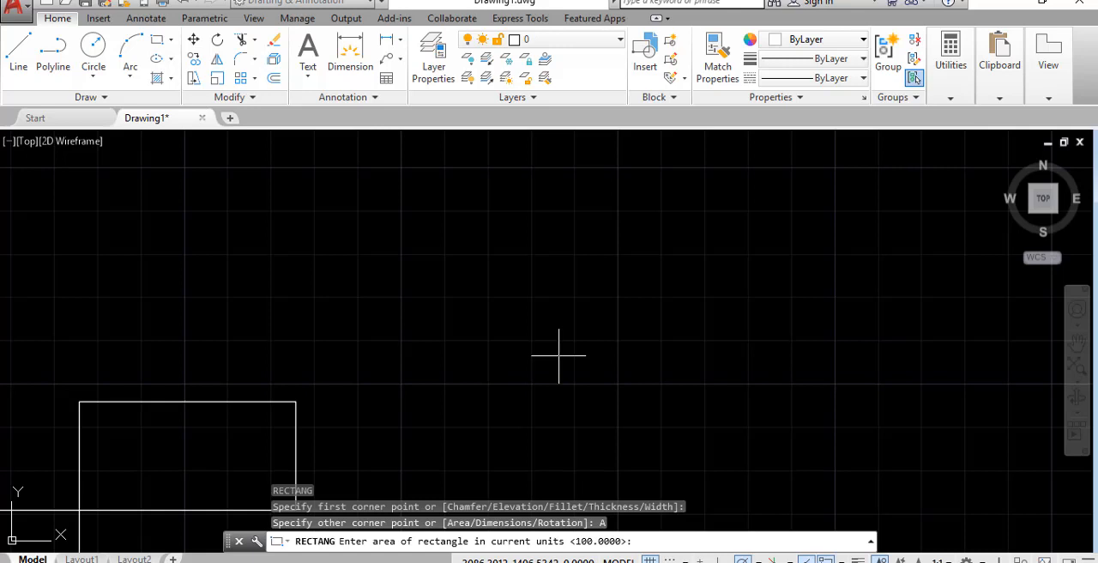
{"action": "type", "text": "100"}
{"action": "key", "text": "Return"}
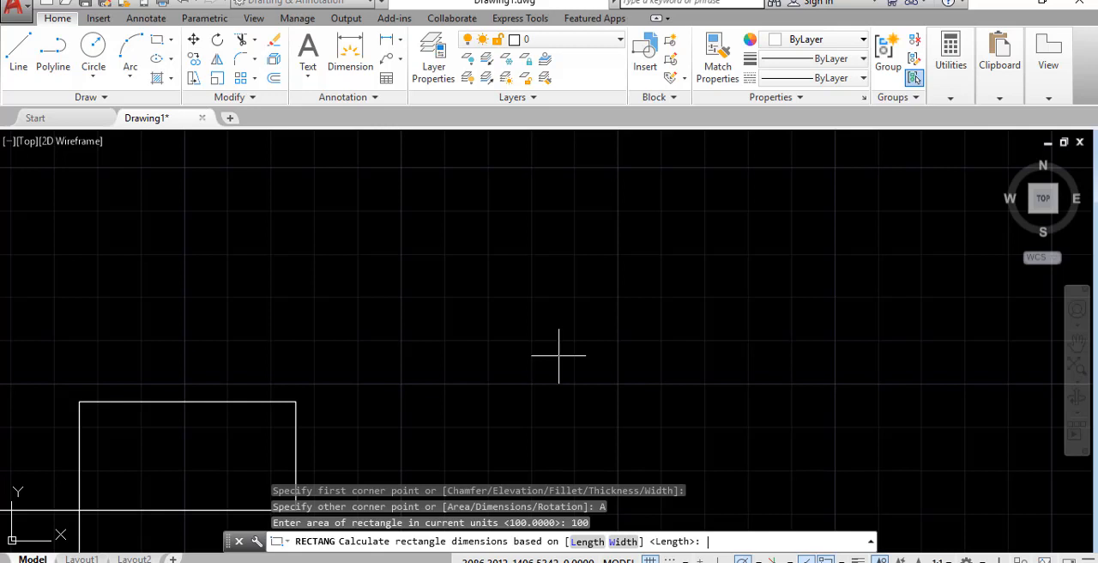
{"action": "left_click", "coordinate": [589, 543]}
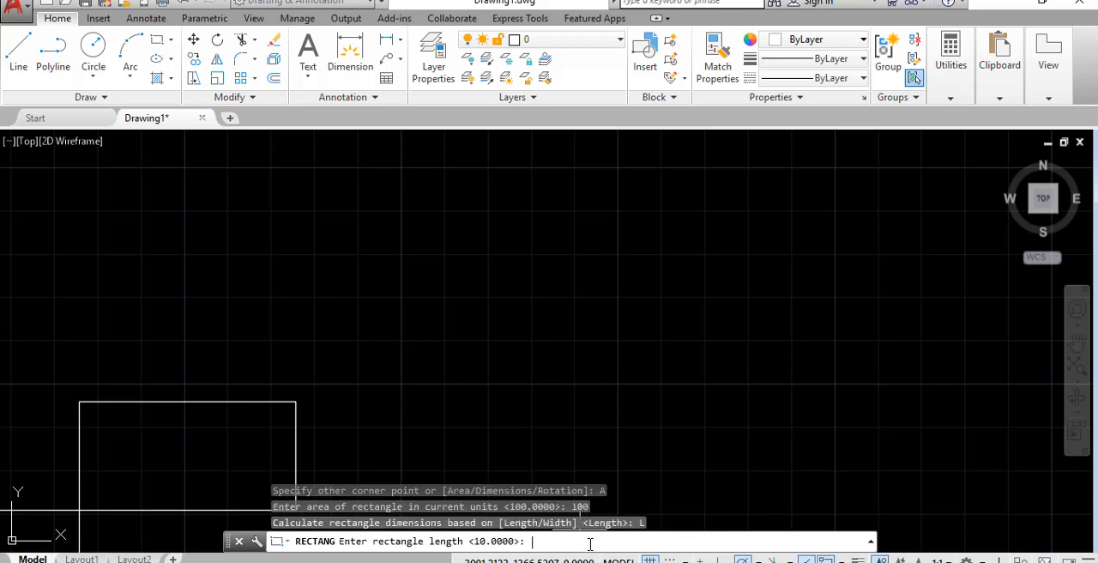
{"action": "type", "text": "10"}
{"action": "key", "text": "Return"}
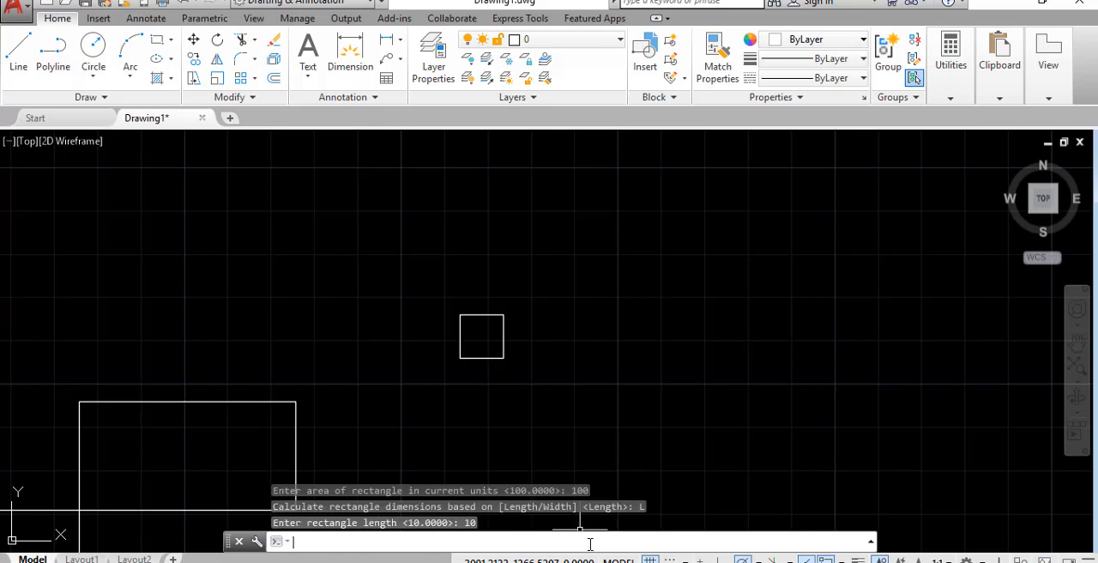
Add linear dimensions to the small square, placing the width below its bottom edge and the height beside its left edge
{"action": "scroll", "coordinate": [494, 318], "scroll_direction": "up", "scroll_amount": 6}
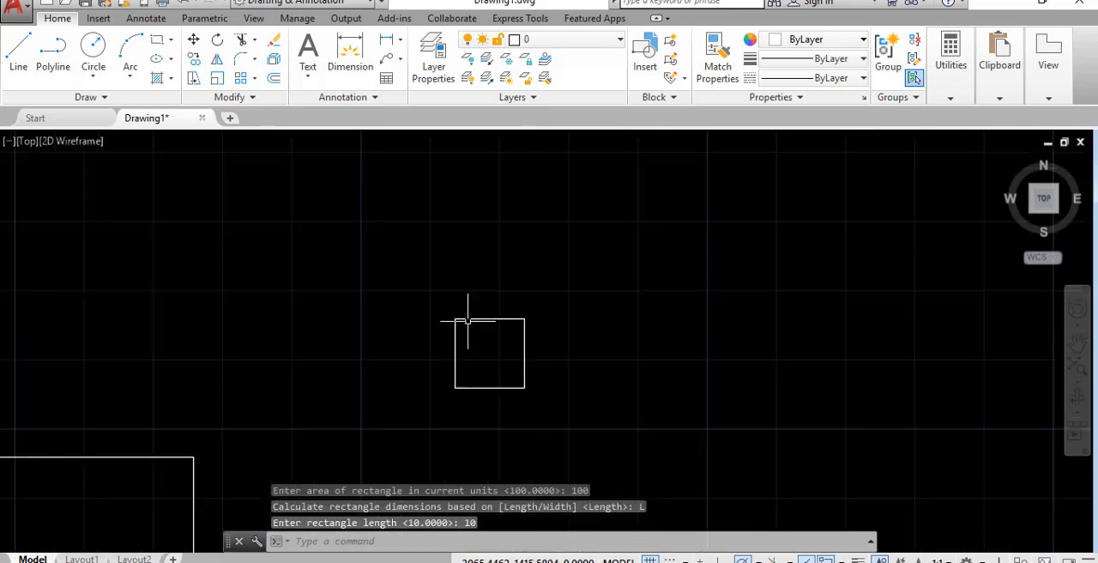
{"action": "scroll", "coordinate": [502, 309], "scroll_direction": "down", "scroll_amount": 2}
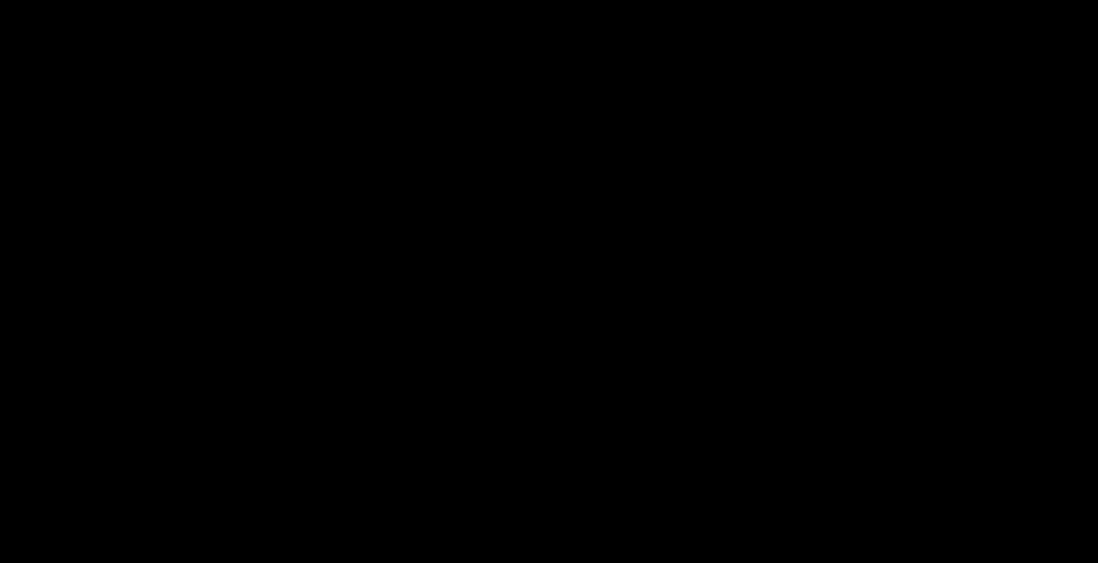
{"action": "type", "text": "dli"}
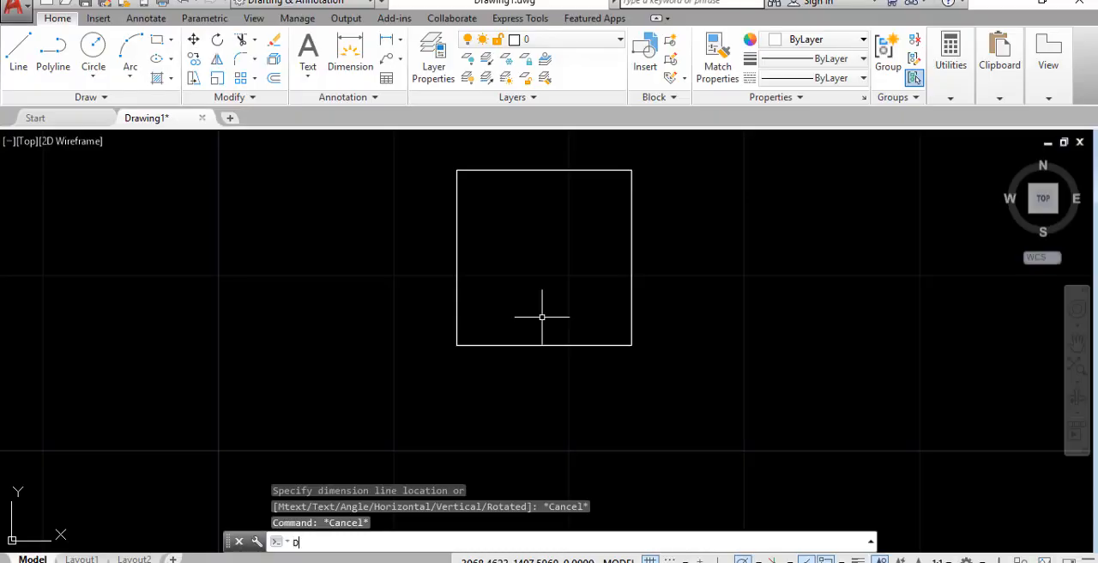
{"action": "key", "text": "Return"}
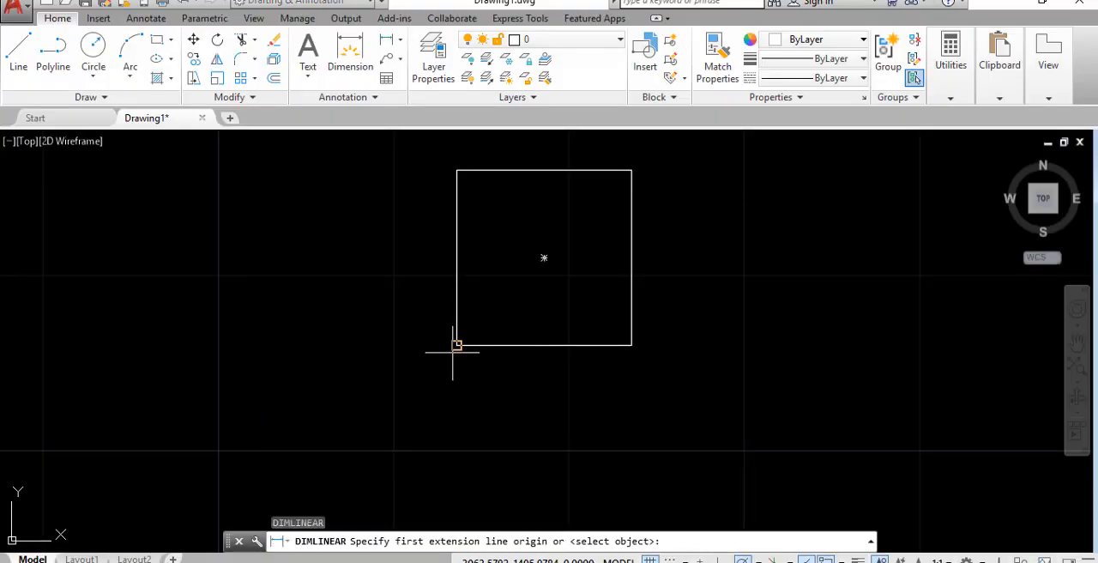
{"action": "left_click", "coordinate": [458, 345]}
{"action": "left_click", "coordinate": [632, 345]}
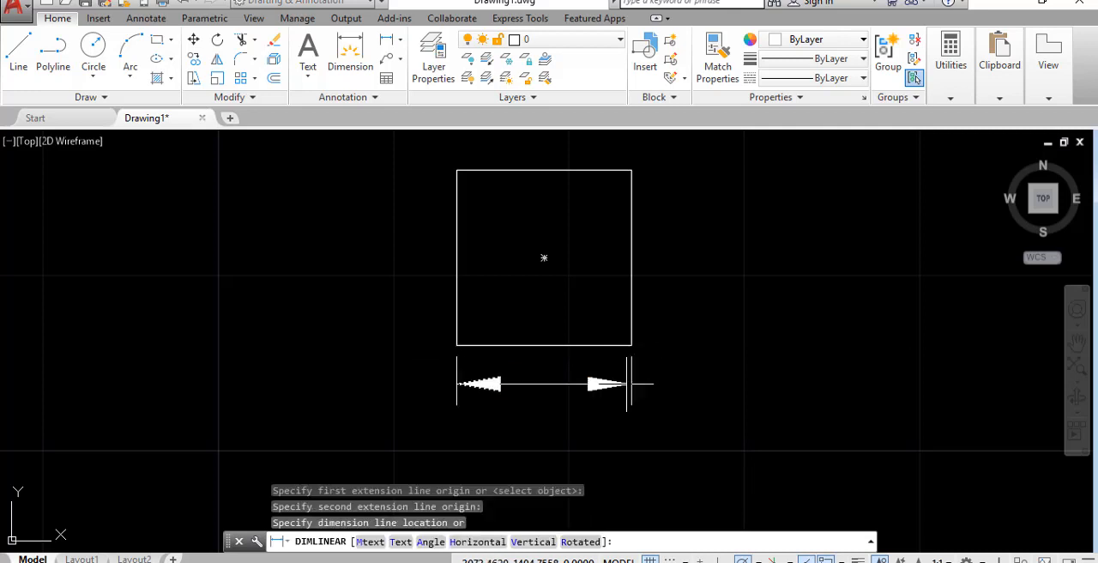
{"action": "left_click", "coordinate": [632, 427]}
{"action": "key", "text": "Return"}
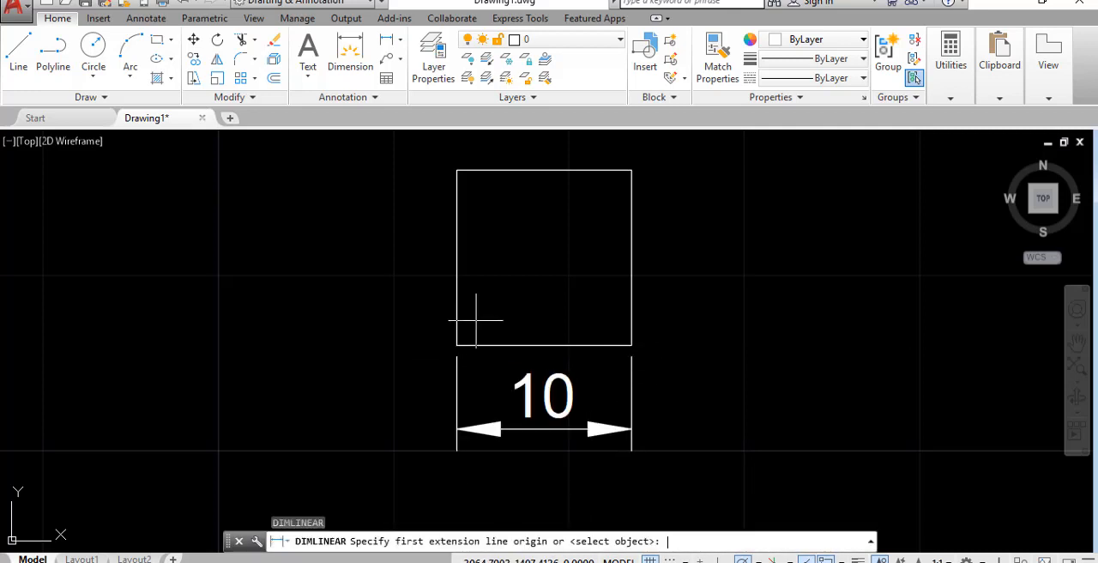
{"action": "left_click", "coordinate": [458, 345]}
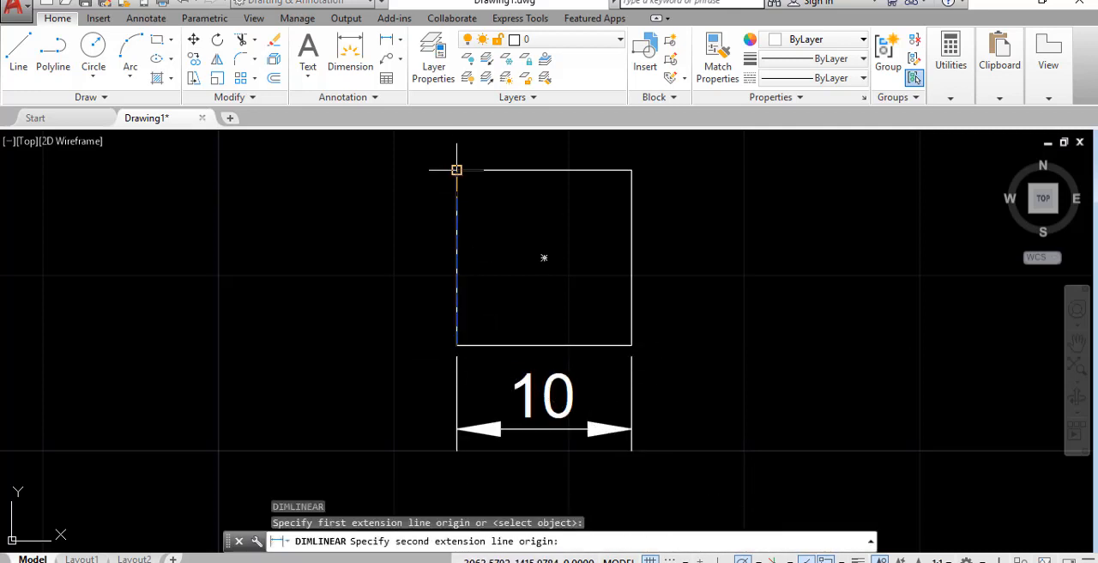
{"action": "left_click", "coordinate": [457, 170]}
{"action": "left_click", "coordinate": [356, 249]}
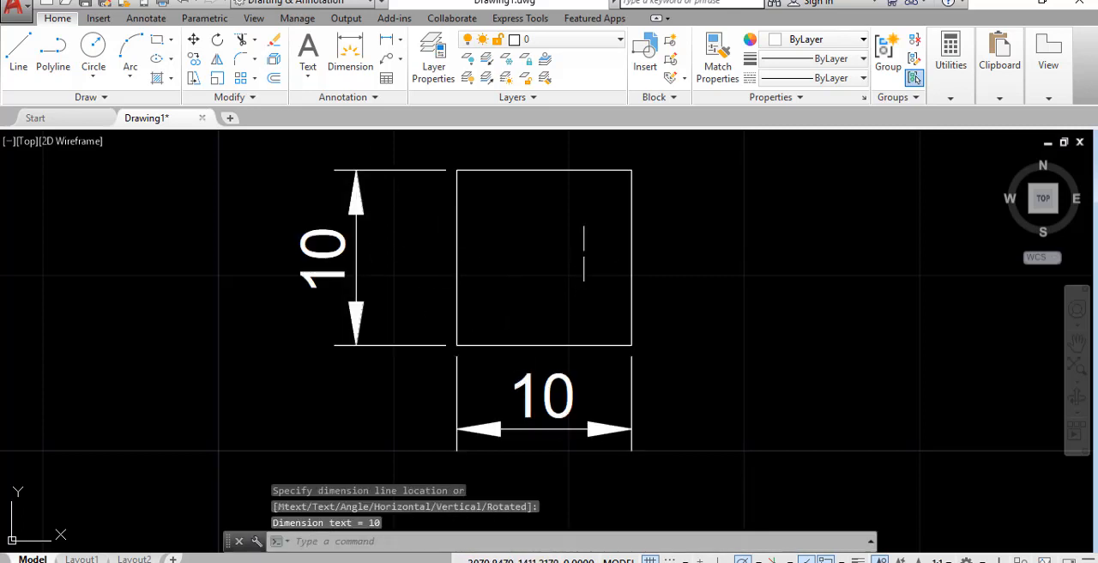
{"action": "key", "text": "Escape"}
{"action": "key", "text": "Escape"}
Select the small square and examine its area and length in its properties
{"action": "left_click", "coordinate": [673, 290]}
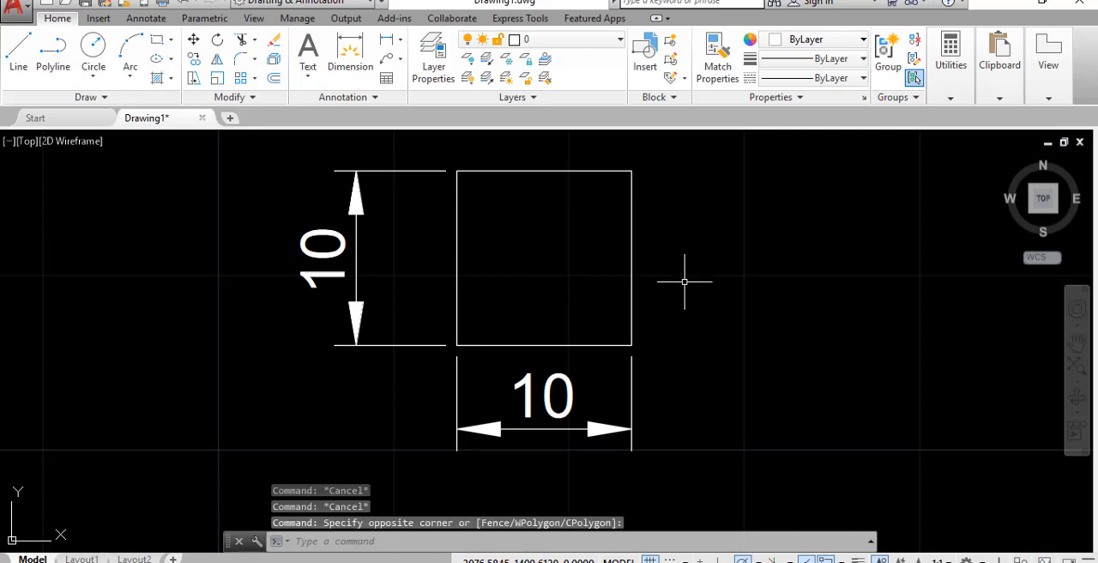
{"action": "left_click", "coordinate": [688, 279]}
{"action": "left_click", "coordinate": [555, 230]}
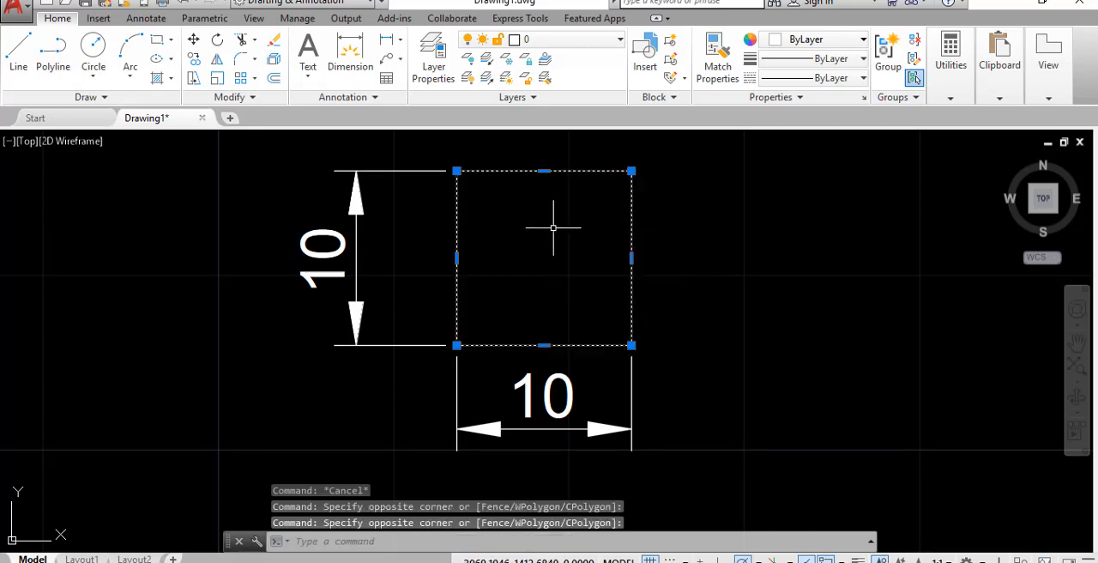
{"action": "type", "text": "PR"}
{"action": "key", "text": "Return"}
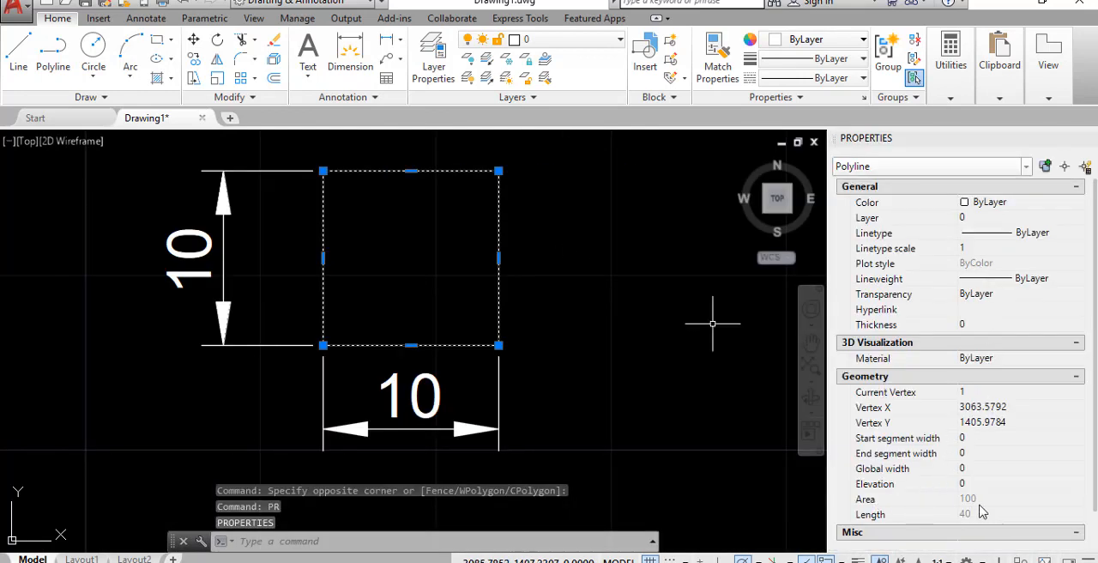
{"action": "mouse_move", "coordinate": [951, 139]}
{"action": "left_mouse_down"}
{"action": "mouse_move", "coordinate": [838, 181]}
{"action": "mouse_move", "coordinate": [697, 257]}
{"action": "left_mouse_up"}
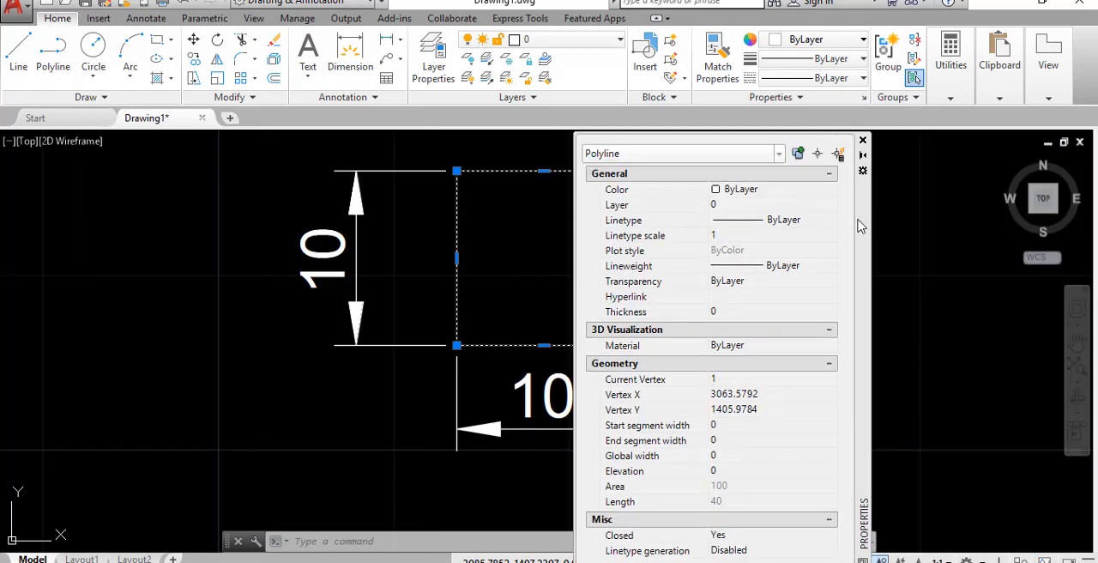
{"action": "left_click_drag", "start_coordinate": [859, 220], "coordinate": [1079, 231]}
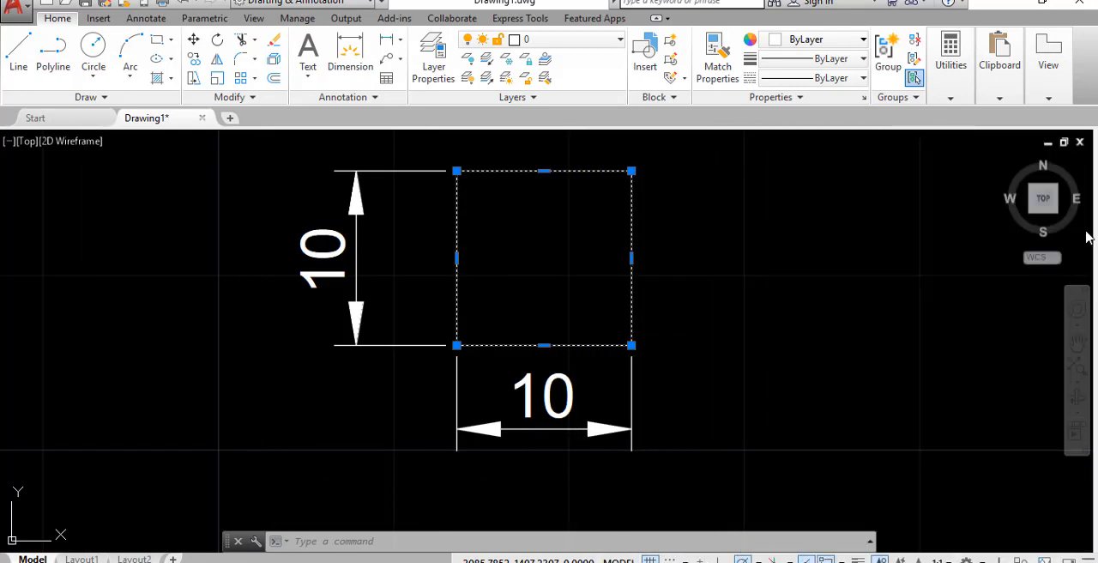
{"action": "key", "text": "Escape"}
Delete the small square together with its two linear dimensions
{"action": "scroll", "coordinate": [335, 374], "scroll_direction": "down", "scroll_amount": 3}
{"action": "left_click", "coordinate": [535, 434]}
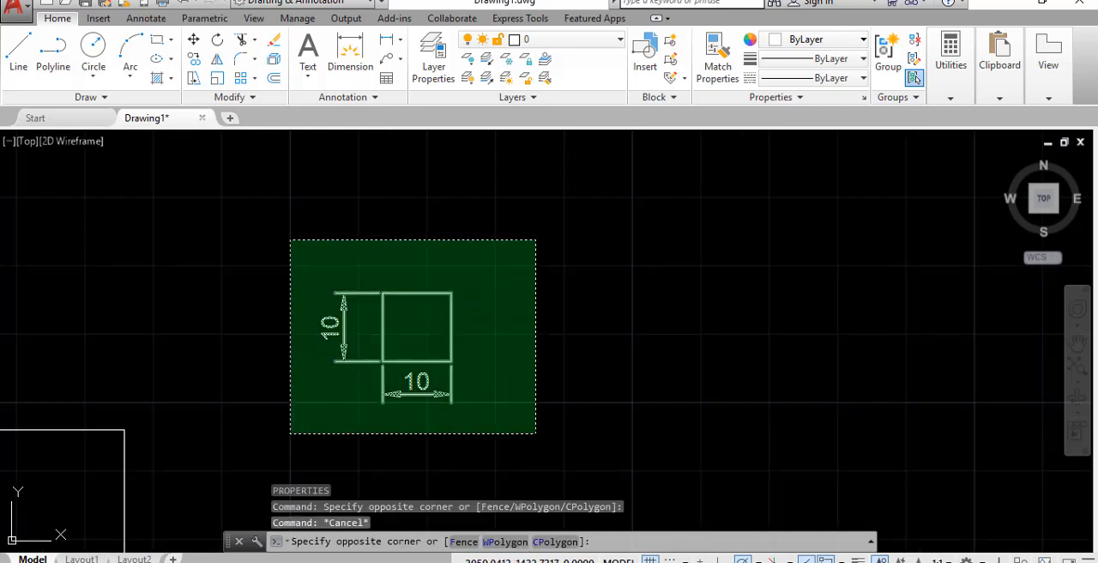
{"action": "left_click", "coordinate": [291, 241]}
{"action": "key", "text": "Delete"}
Draw a rectangle in the cleared space using the Dimensions option, with length 50 and width 25, extending up and right from its first corner
{"action": "type", "text": "R"}
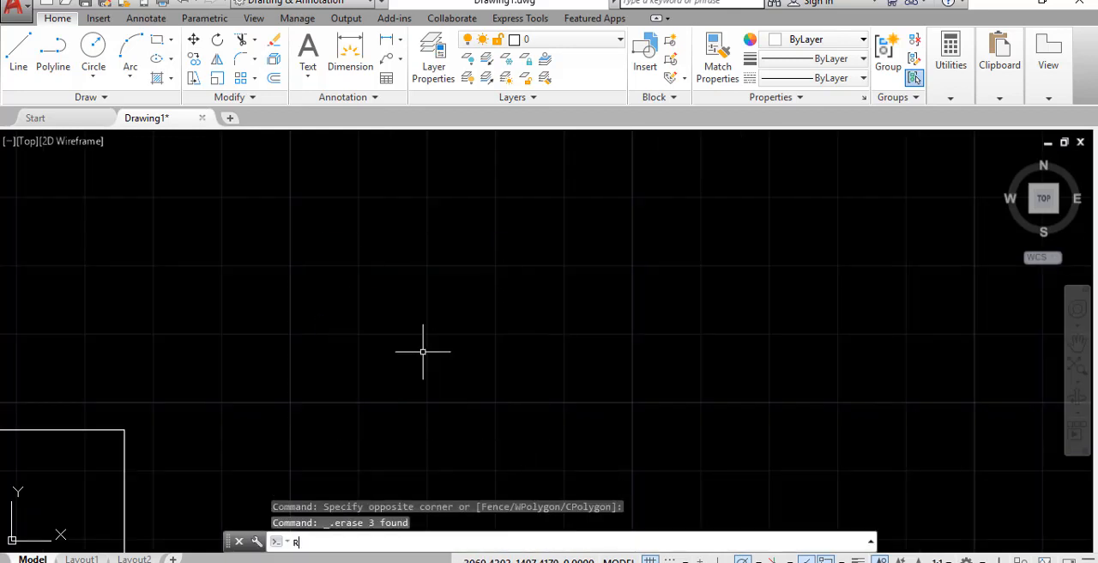
{"action": "type", "text": "EC"}
{"action": "key", "text": "Return"}
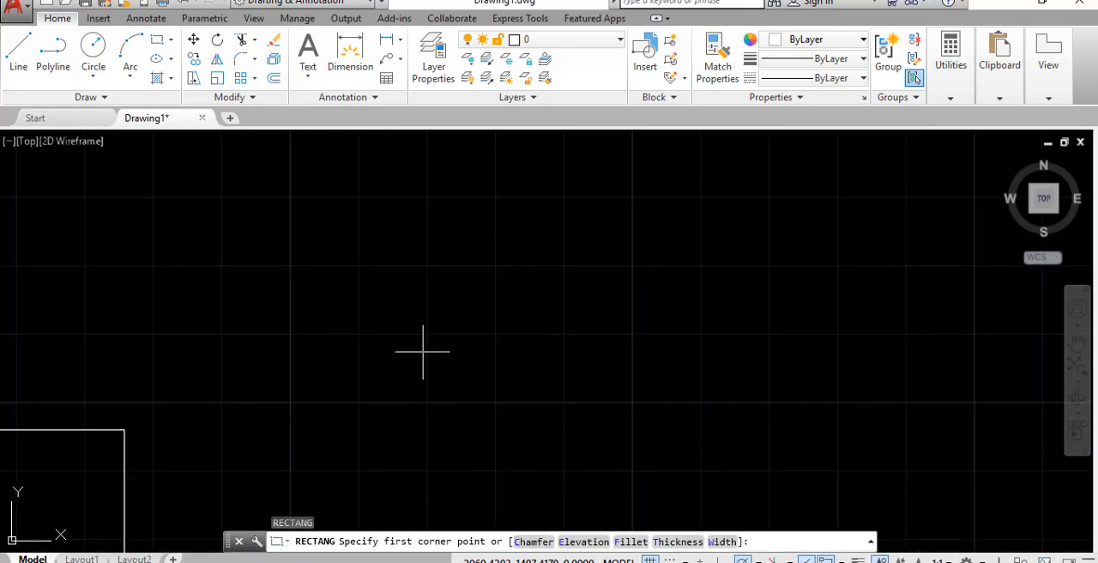
{"action": "left_click", "coordinate": [318, 388]}
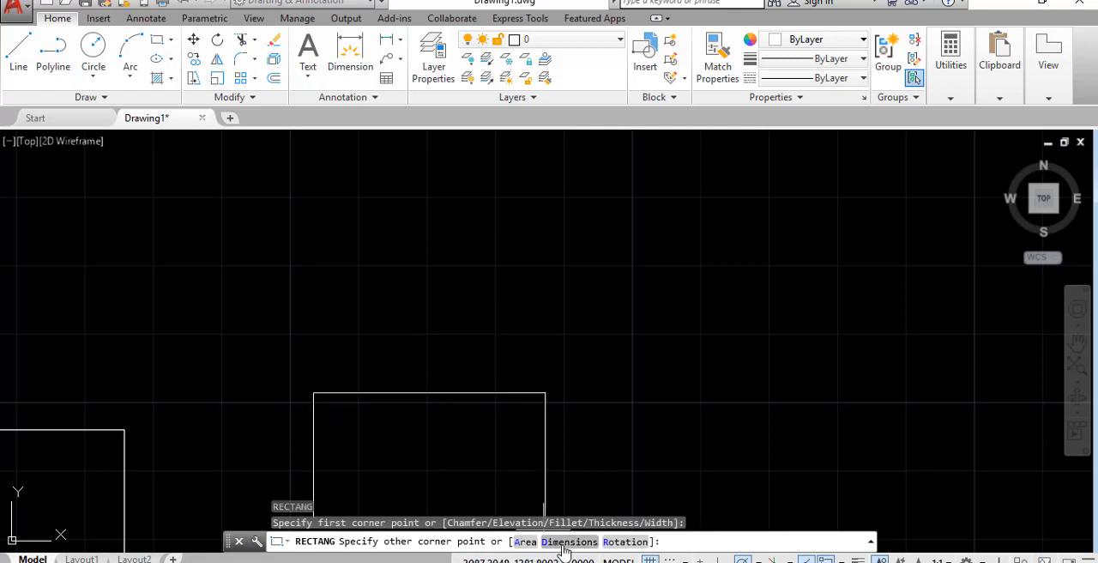
{"action": "left_click", "coordinate": [564, 544]}
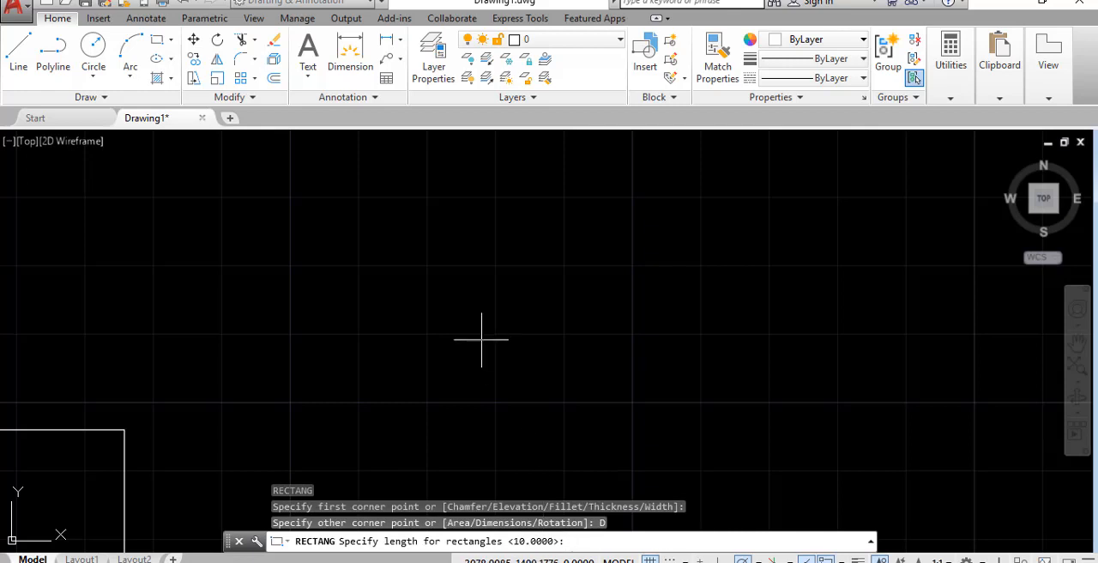
{"action": "key", "text": "Return"}
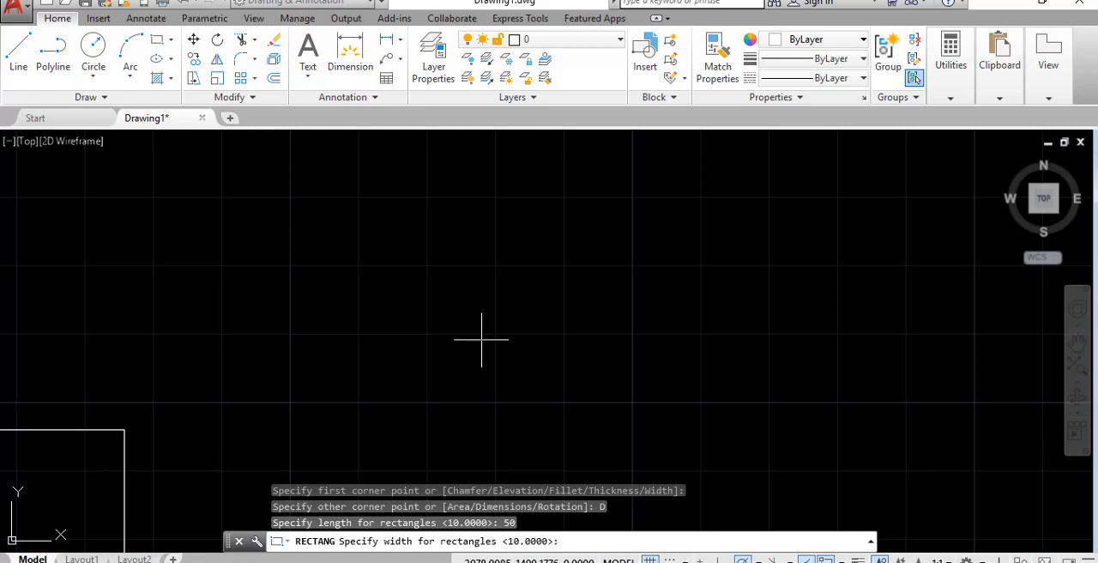
{"action": "key", "text": "Return"}
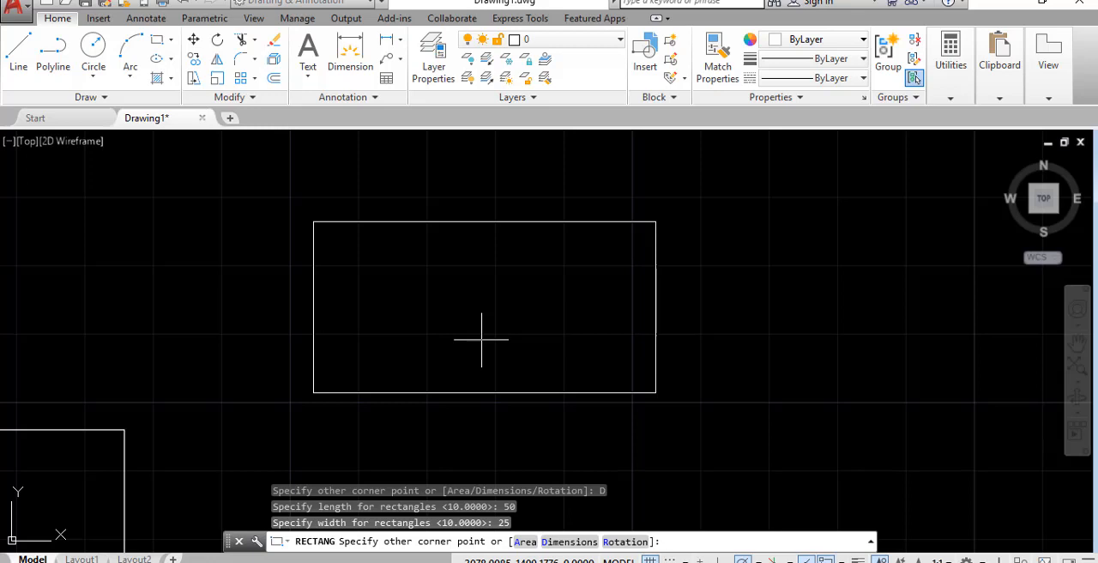
{"action": "scroll", "coordinate": [481, 339], "scroll_direction": "down", "scroll_amount": 1}
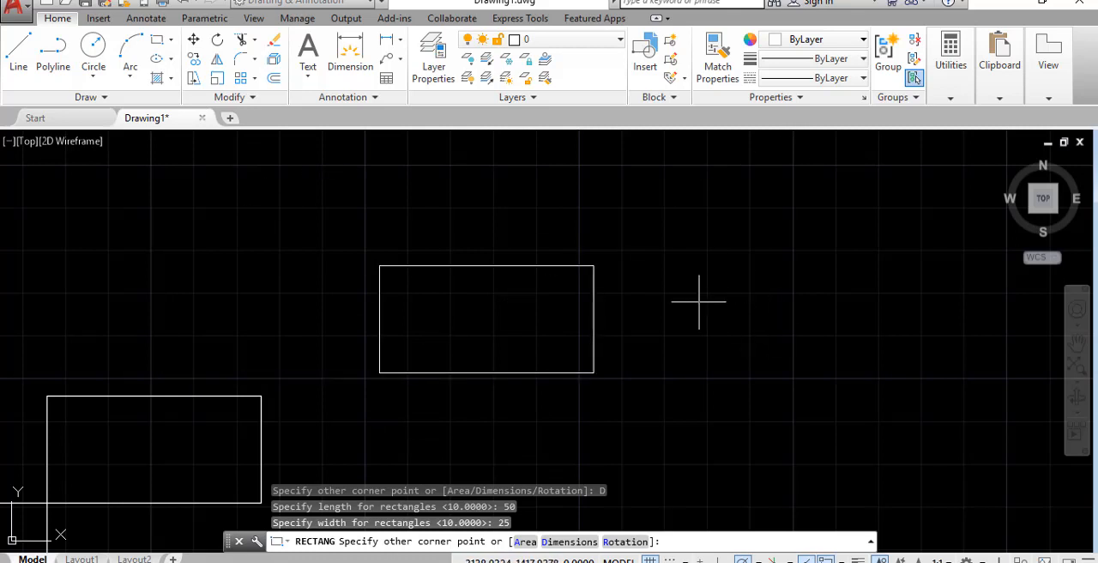
{"action": "left_click", "coordinate": [648, 267]}
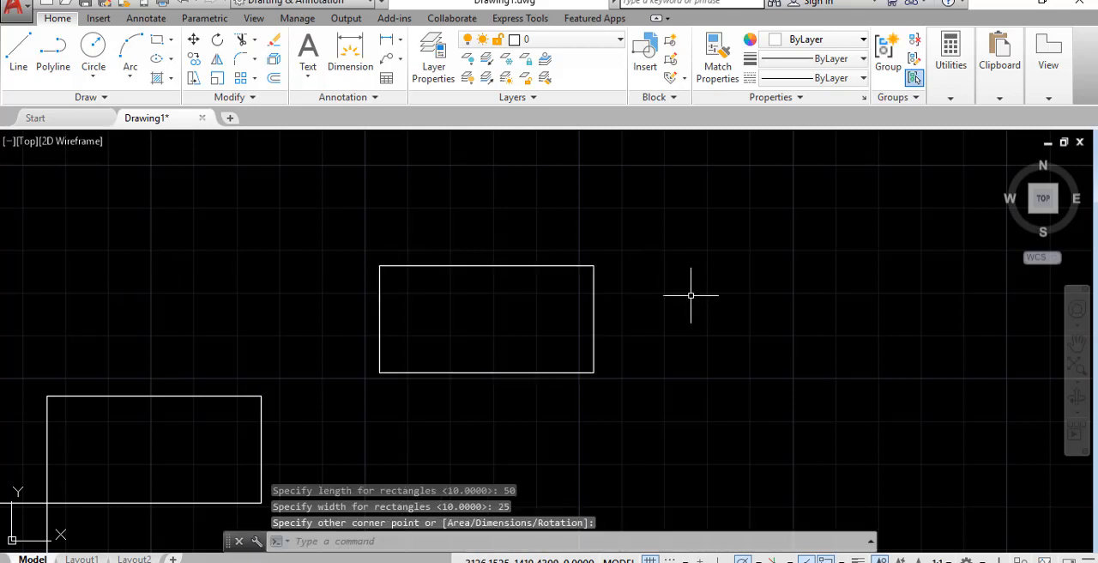
Draw a large rectangle in the empty area beside the 50 by 25 one, with both chamfer distances set to 5
{"action": "mouse_move", "coordinate": [713, 317]}
{"action": "middle_mouse_down"}
{"action": "mouse_move", "coordinate": [620, 323]}
{"action": "mouse_move", "coordinate": [312, 181]}
{"action": "middle_mouse_up"}
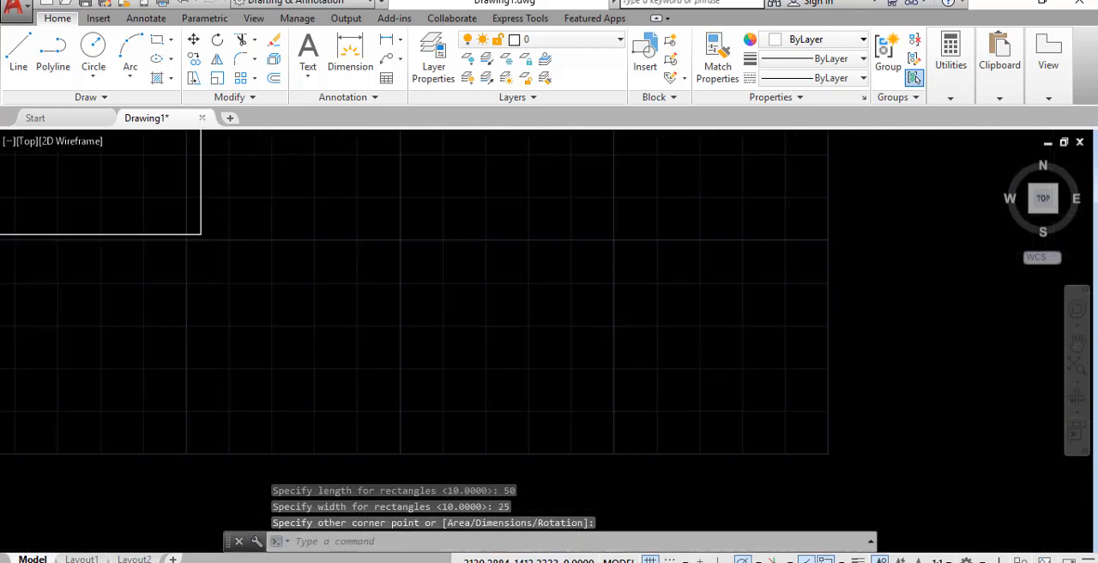
{"action": "scroll", "coordinate": [477, 287], "scroll_direction": "down", "scroll_amount": 2}
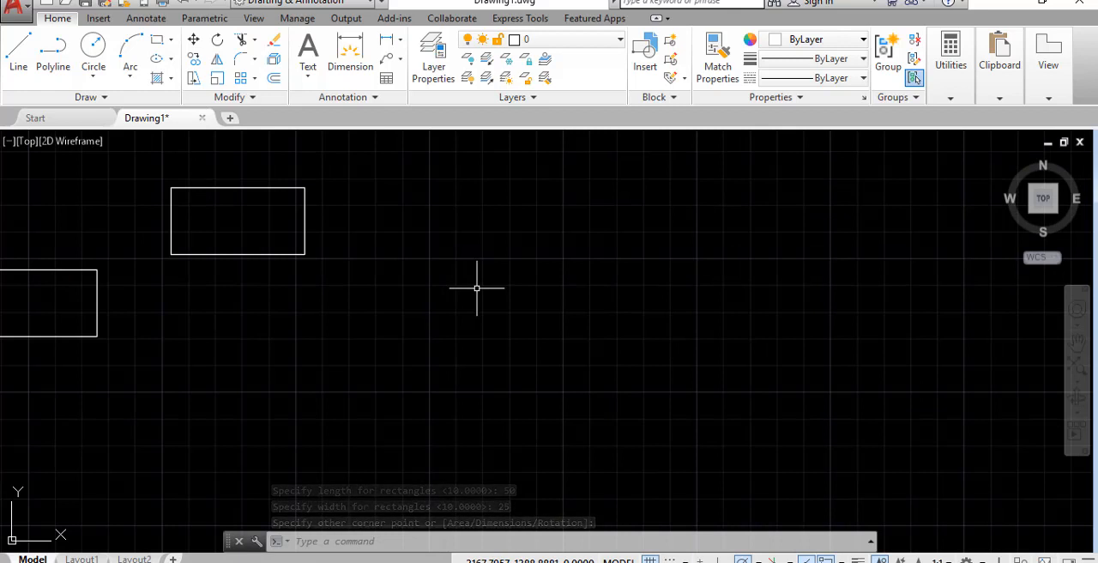
{"action": "type", "text": "REC"}
{"action": "key", "text": "Return"}
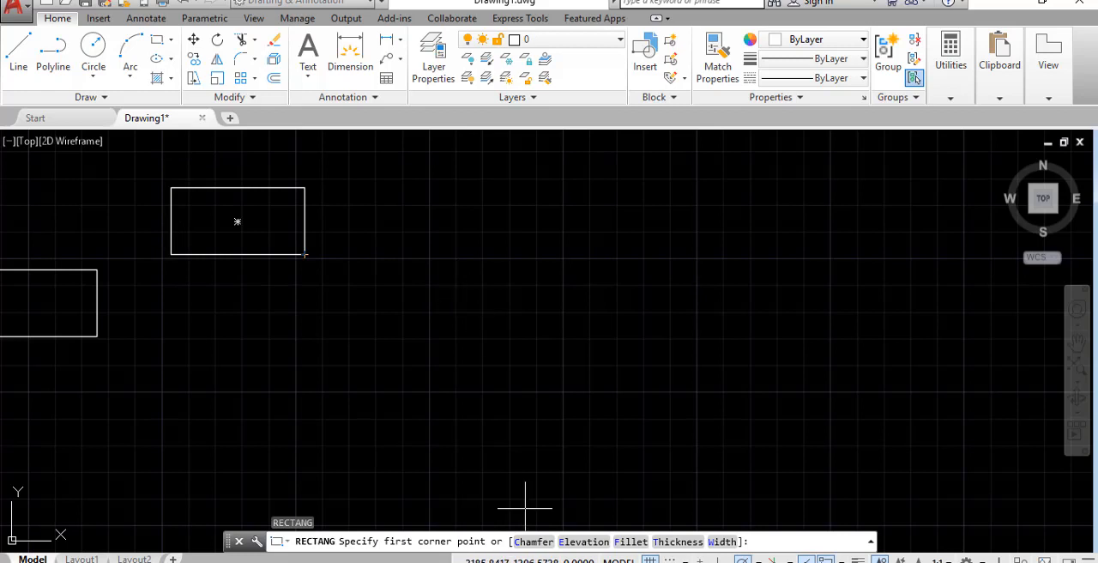
{"action": "left_click", "coordinate": [525, 543]}
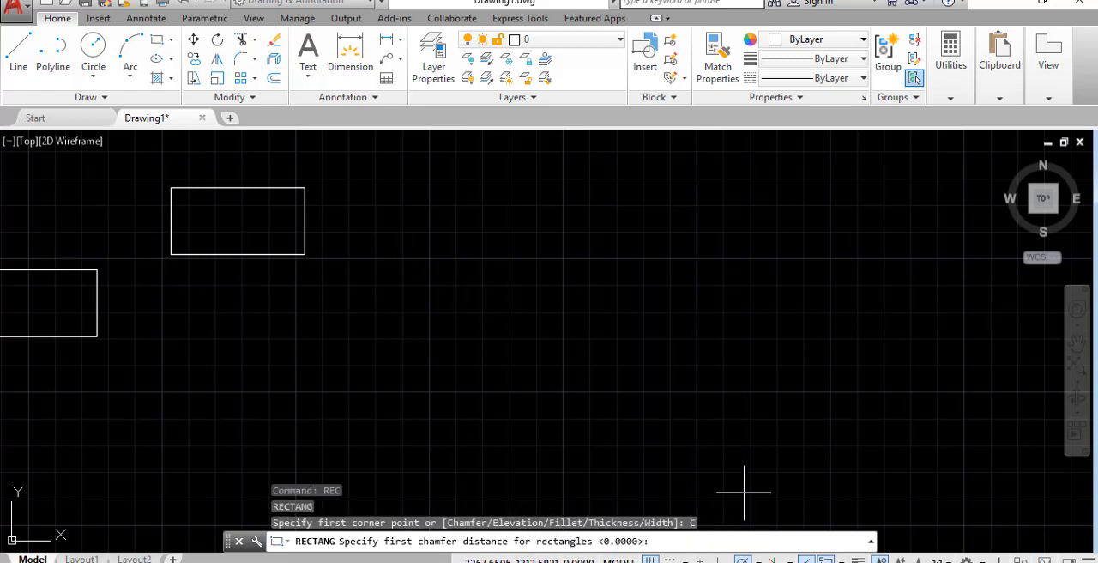
{"action": "type", "text": "5"}
{"action": "key", "text": "Return"}
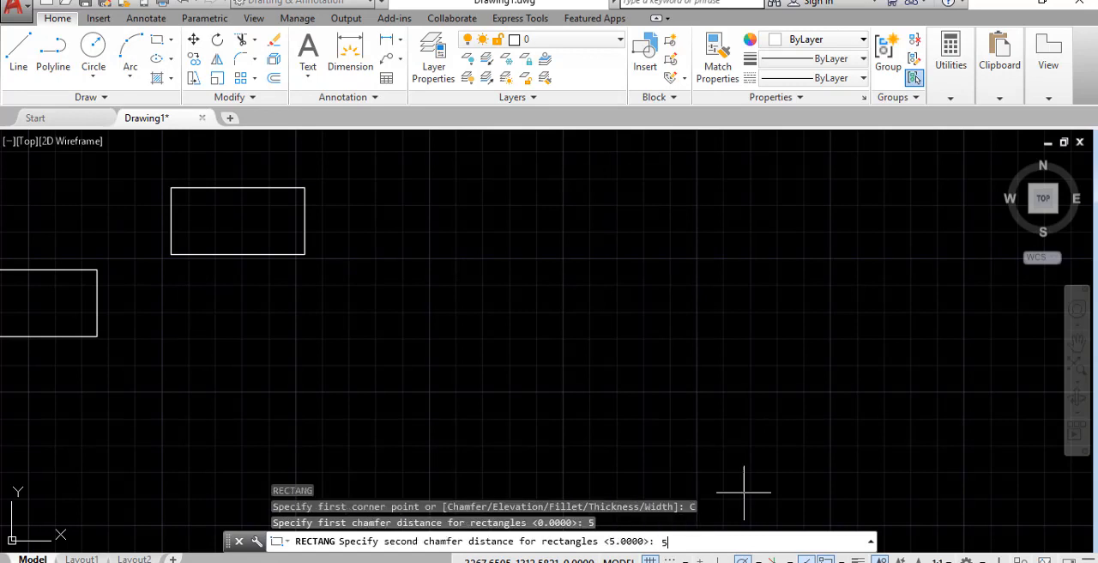
{"action": "type", "text": "5"}
{"action": "key", "text": "Return"}
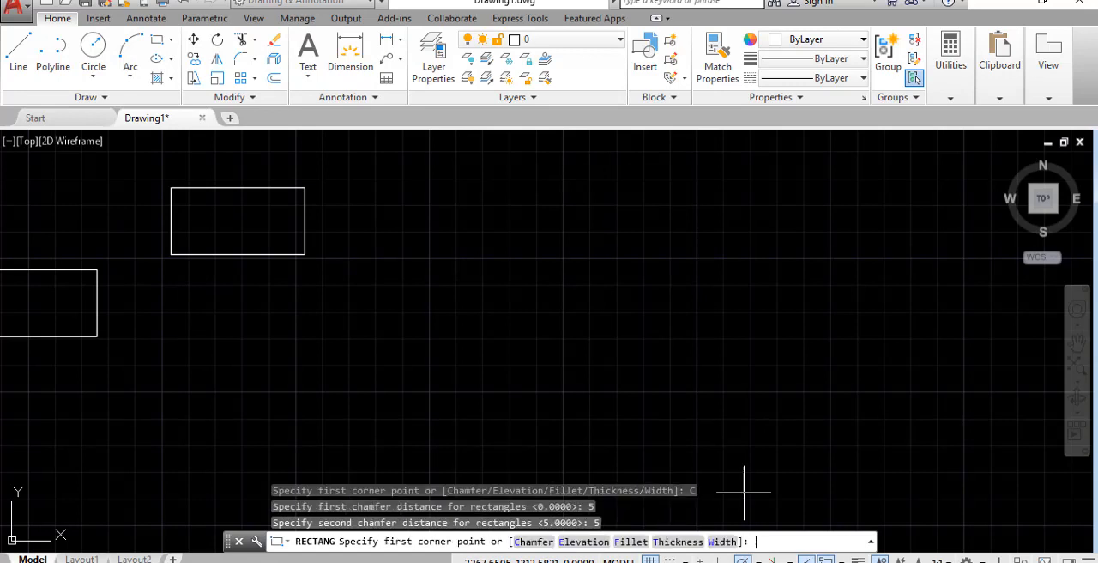
{"action": "left_click", "coordinate": [413, 229]}
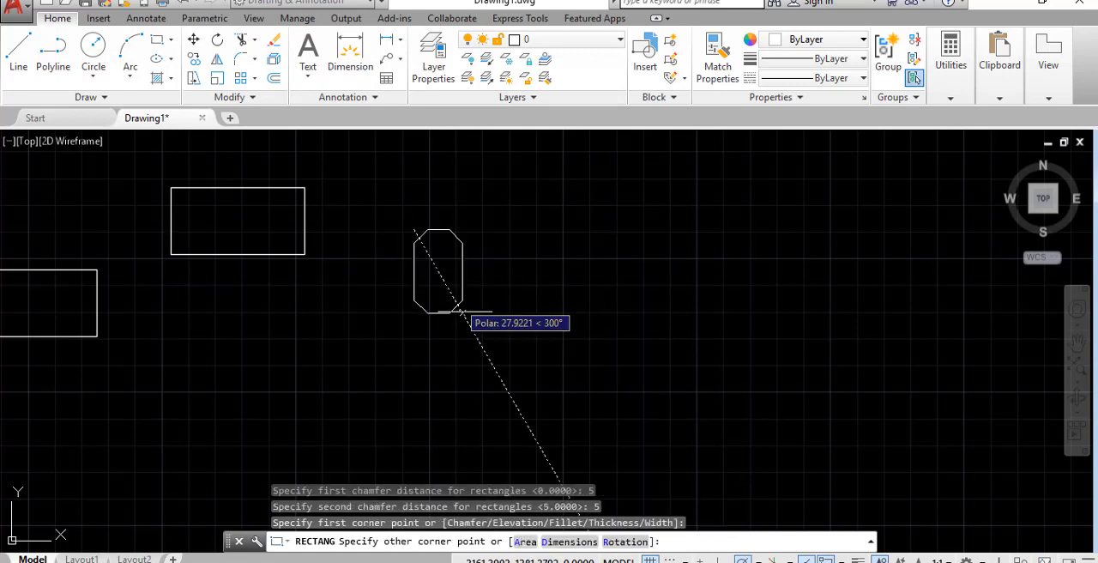
{"action": "left_click", "coordinate": [663, 373]}
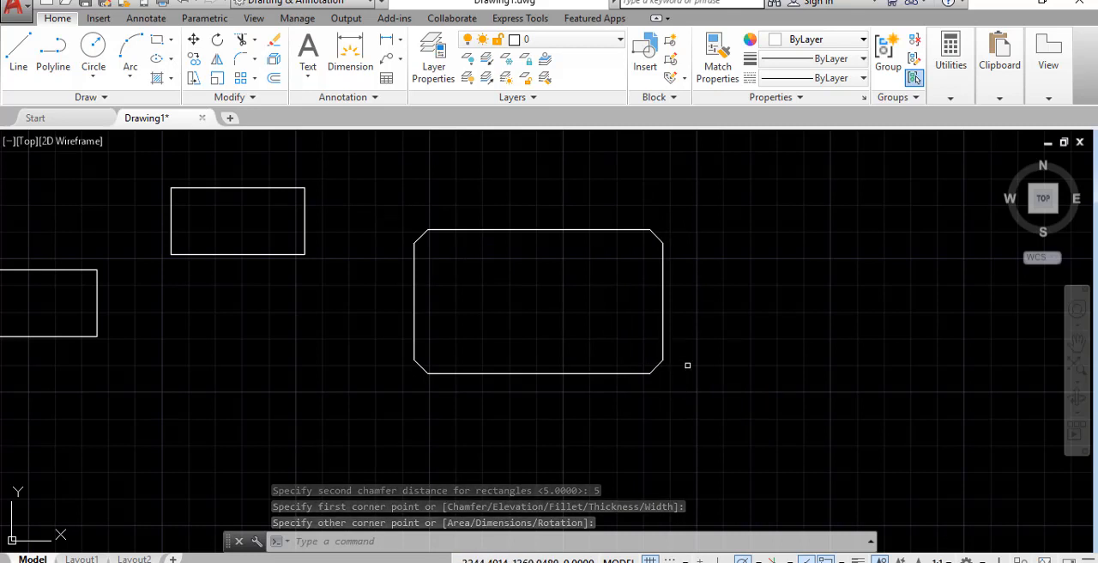
Draw a smaller upright rectangle with the same chamfer, overlapping the lower part of the large chamfered rectangle
{"action": "type", "text": "RE"}
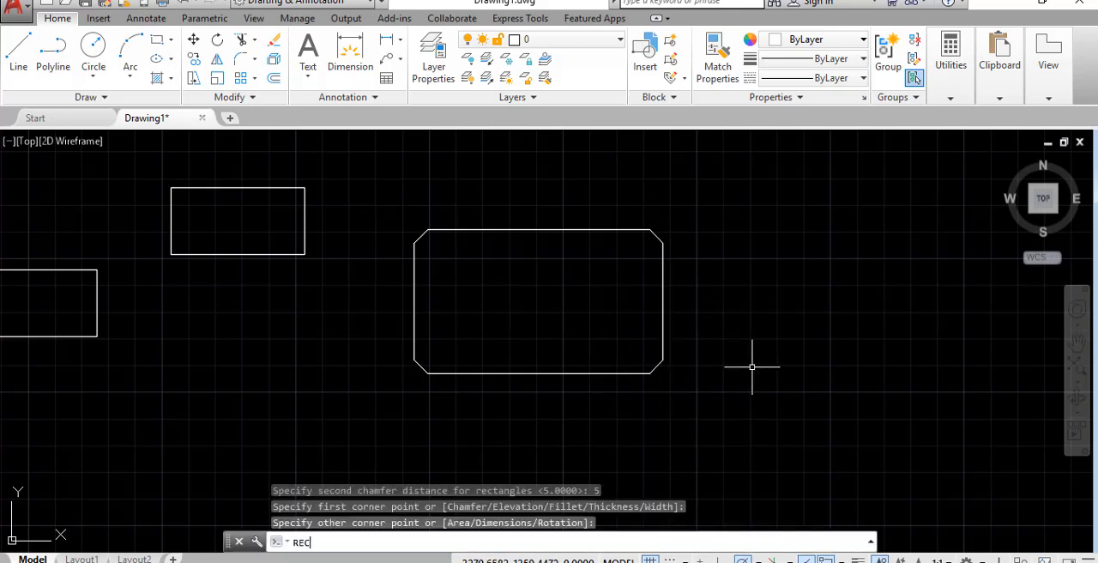
{"action": "type", "text": "C"}
{"action": "key", "text": "Return"}
{"action": "left_click", "coordinate": [557, 436]}
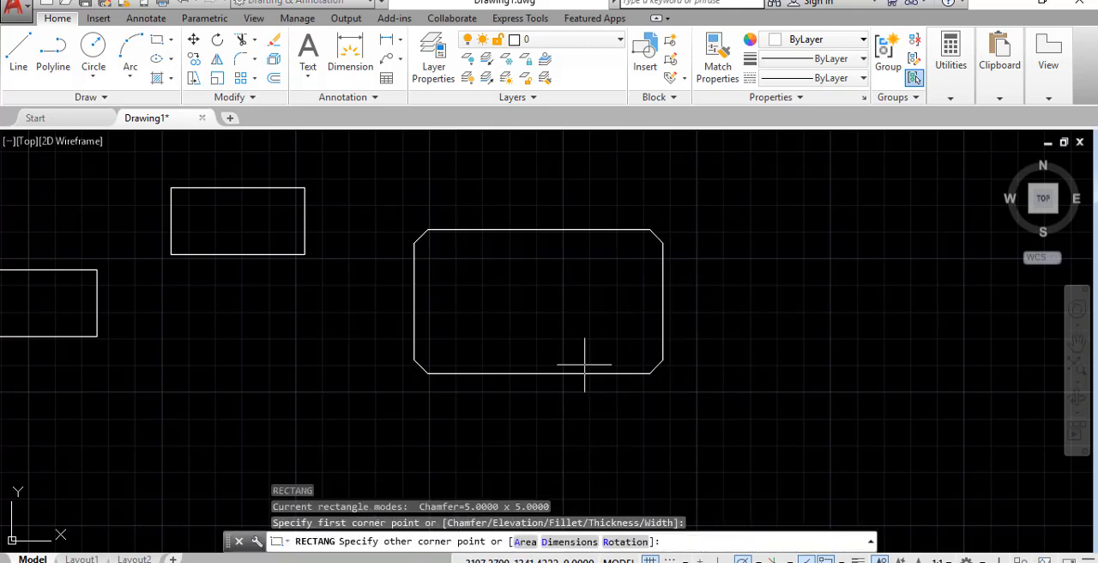
{"action": "left_click", "coordinate": [648, 277]}
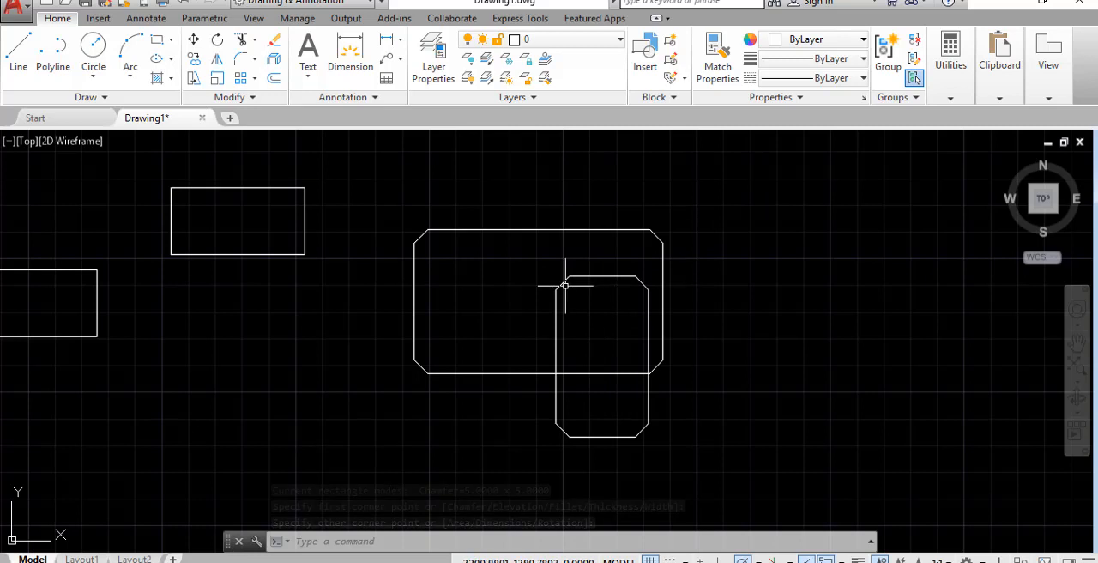
Set both rectangle chamfer distances to 0 and draw an upright, sharp-cornered rectangle beside the chamfered ones
{"action": "type", "text": "REC"}
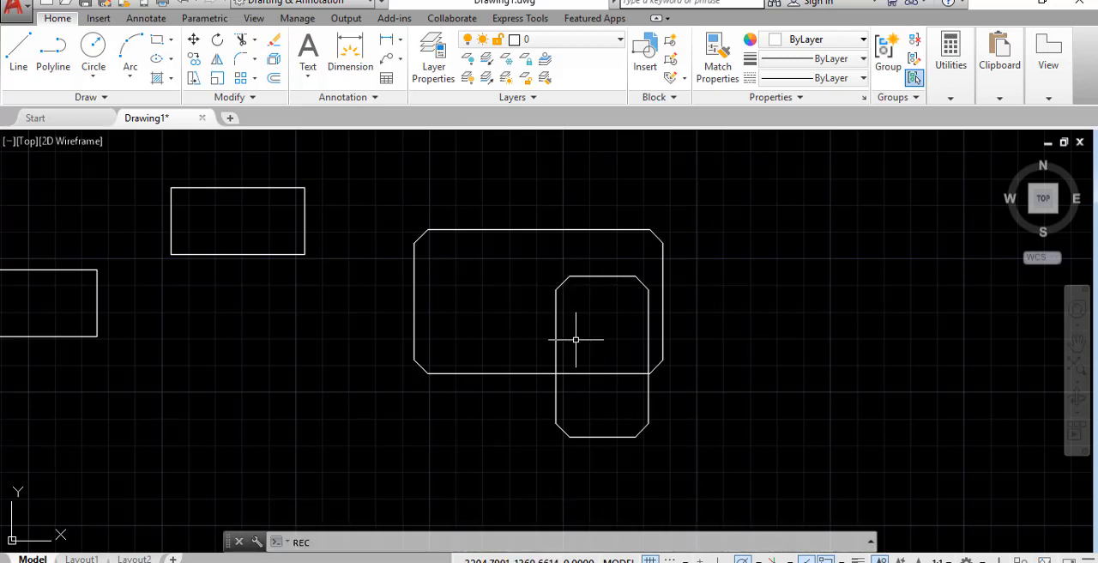
{"action": "key", "text": "Return"}
{"action": "left_click", "coordinate": [534, 541]}
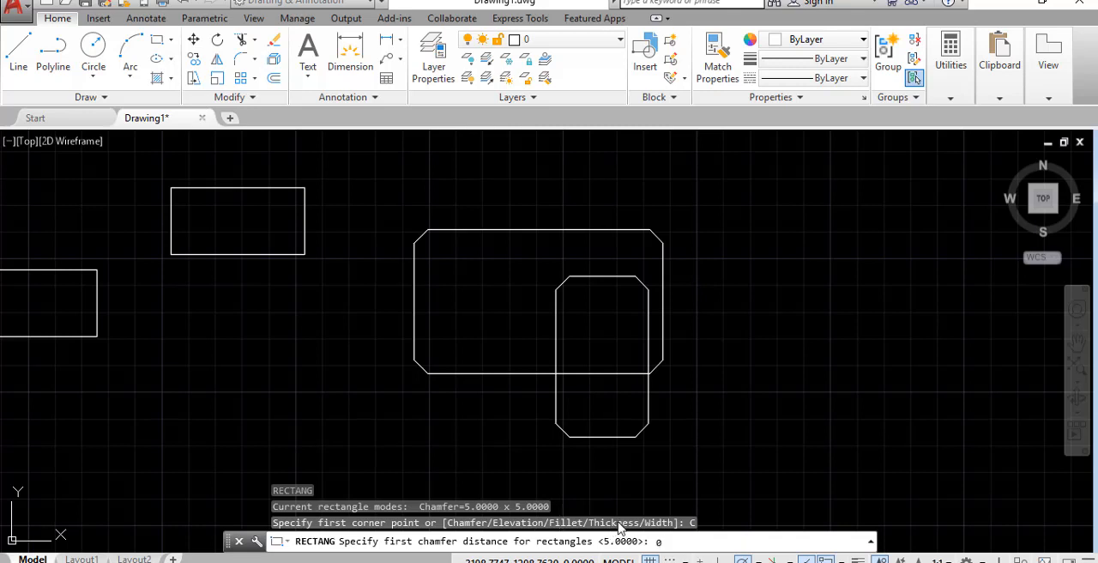
{"action": "key", "text": "Return"}
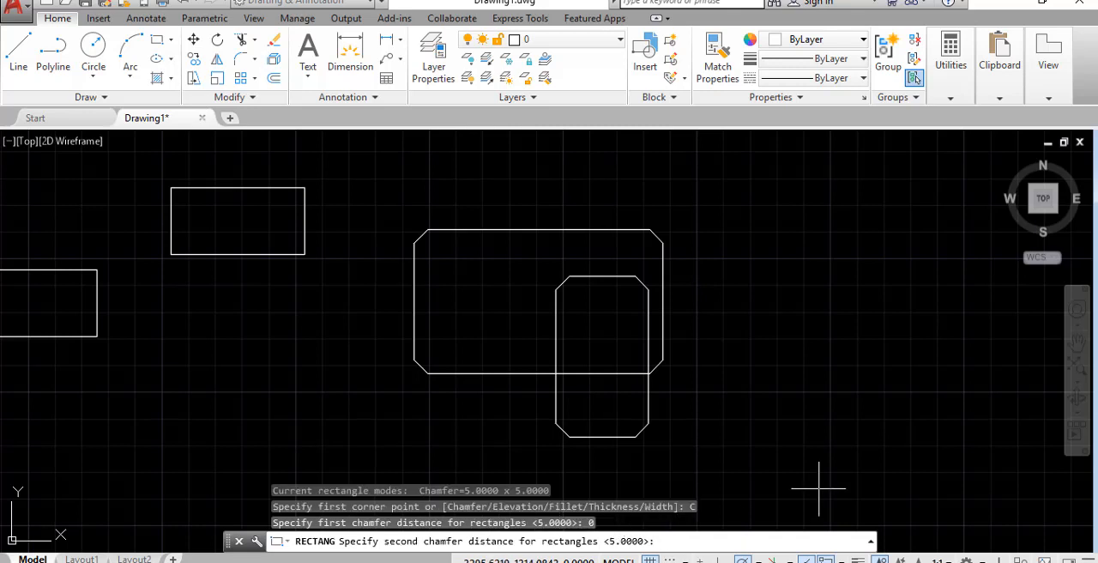
{"action": "type", "text": "0"}
{"action": "key", "text": "Return"}
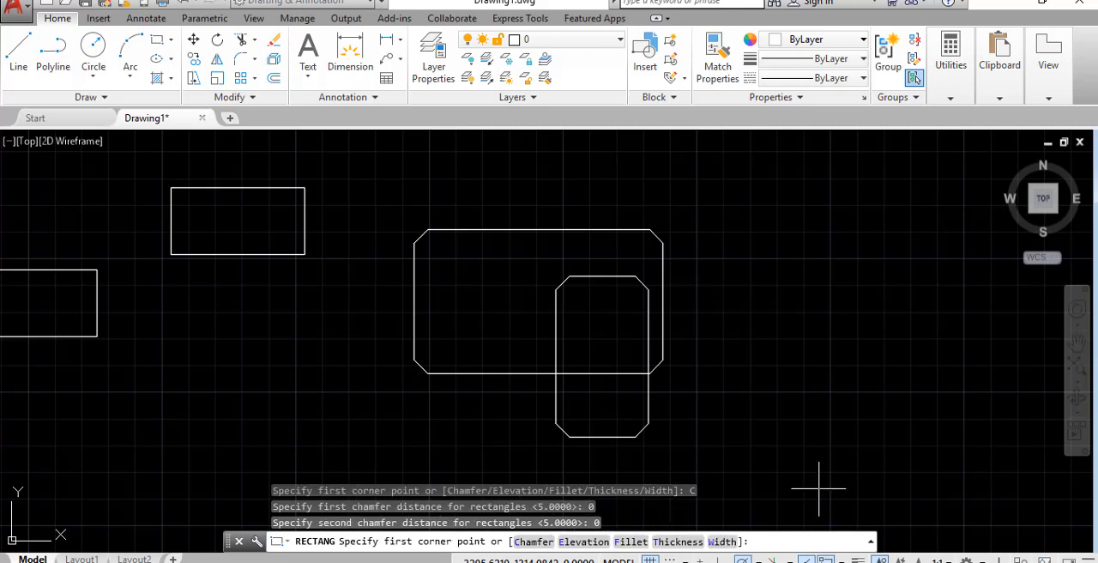
{"action": "left_click", "coordinate": [765, 227]}
{"action": "left_click", "coordinate": [883, 434]}
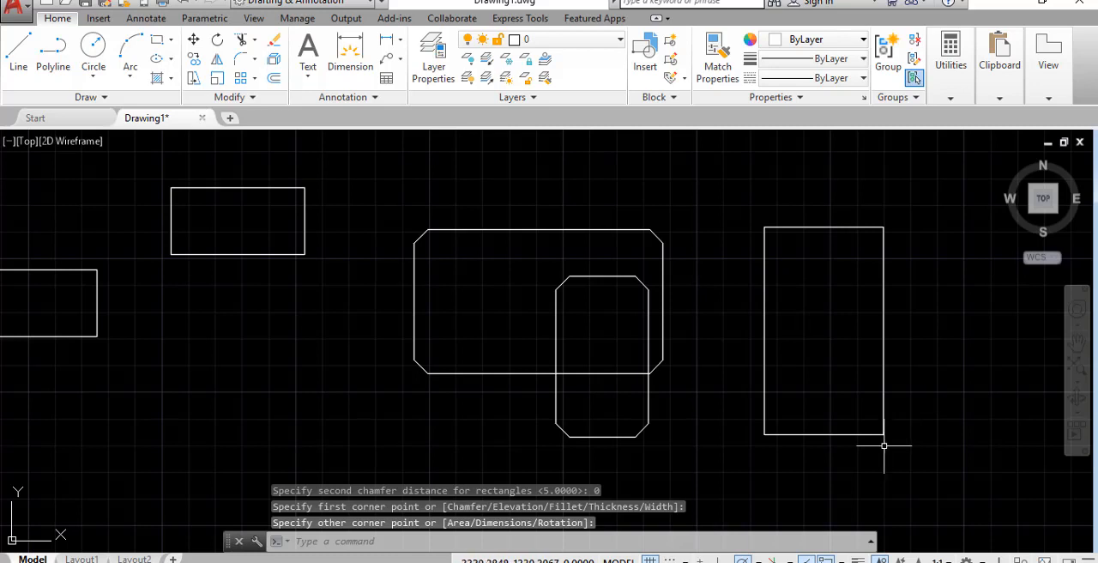
Delete the two overlapping chamfered rectangles
{"action": "left_click", "coordinate": [711, 447]}
{"action": "left_click", "coordinate": [608, 328]}
{"action": "key", "text": "Delete"}
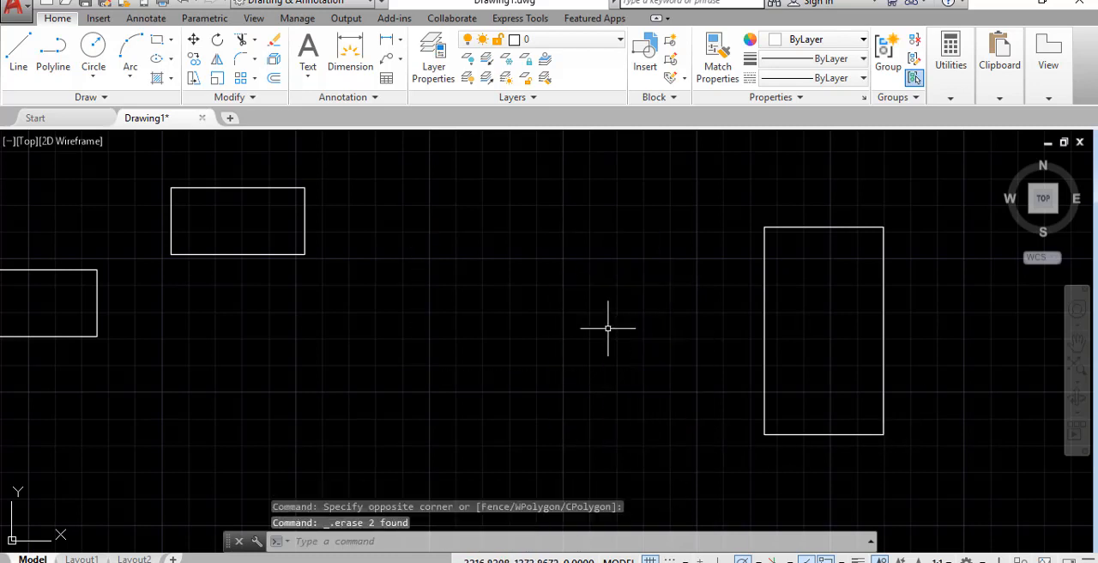
Draw a large rectangle with fillet radius 10 in the empty space between the remaining rectangles
{"action": "type", "text": "REC"}
{"action": "key", "text": "Return"}
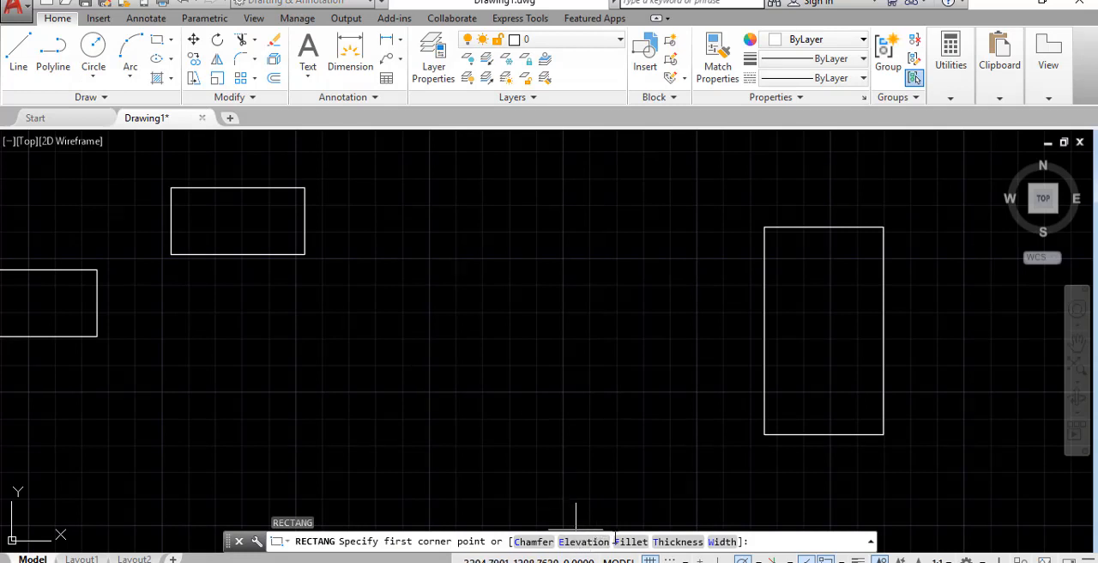
{"action": "left_click", "coordinate": [631, 542]}
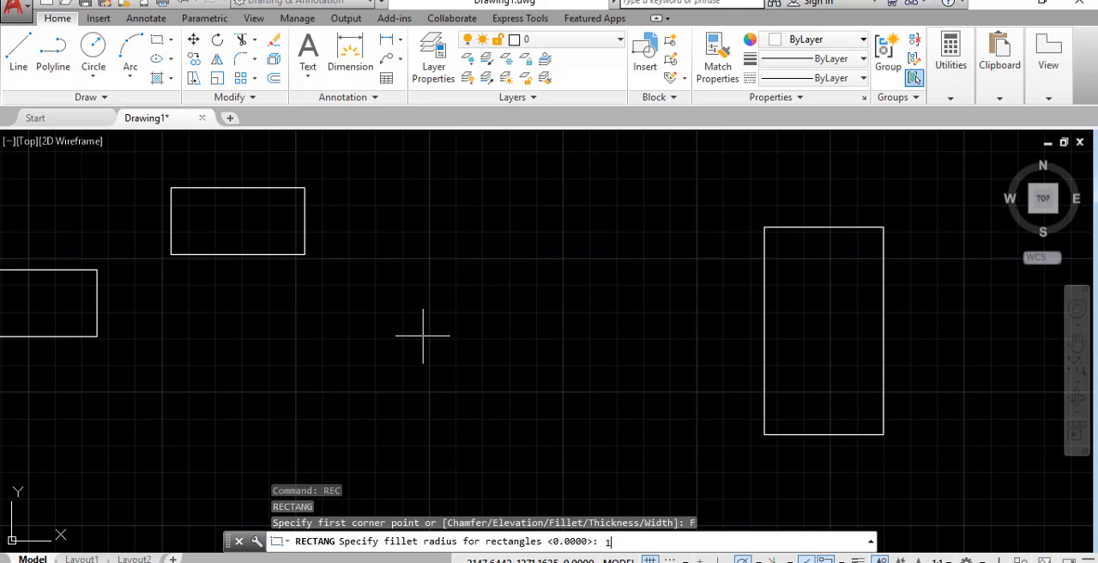
{"action": "key", "text": "Return"}
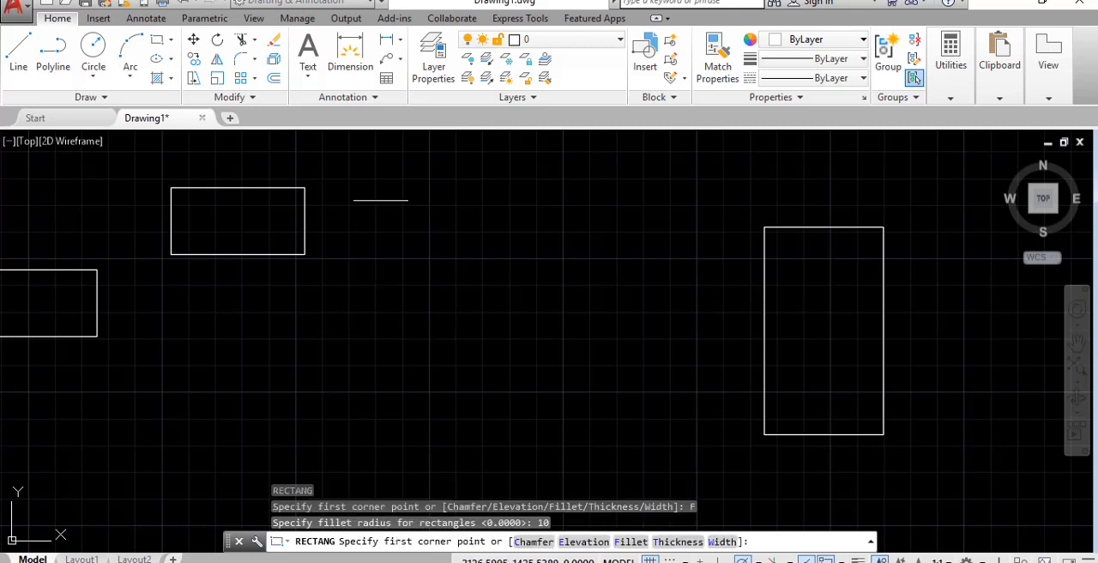
{"action": "left_click", "coordinate": [421, 249]}
{"action": "left_click", "coordinate": [624, 429]}
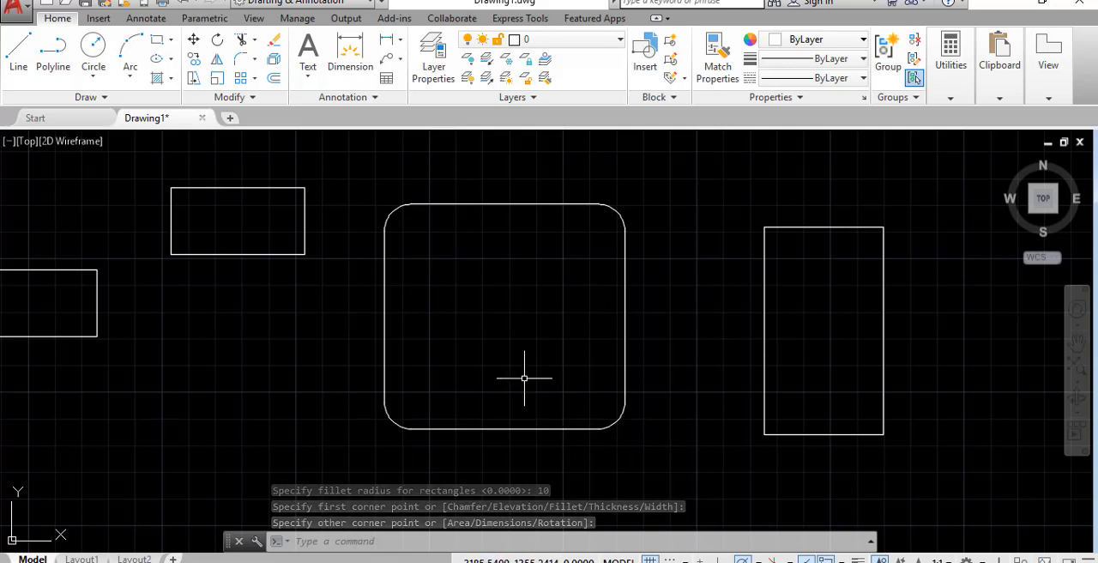
Draw a second rectangle with the same fillet, overlapping the first rounded one and offset down and to its right
{"action": "key", "text": "Return"}
{"action": "left_click", "coordinate": [454, 247]}
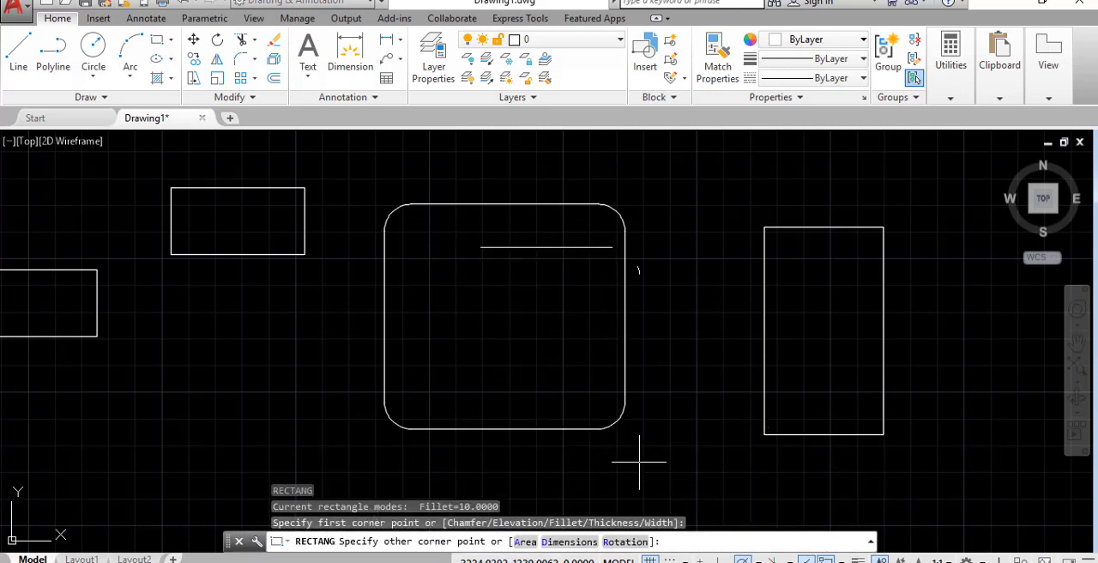
{"action": "left_click", "coordinate": [701, 485]}
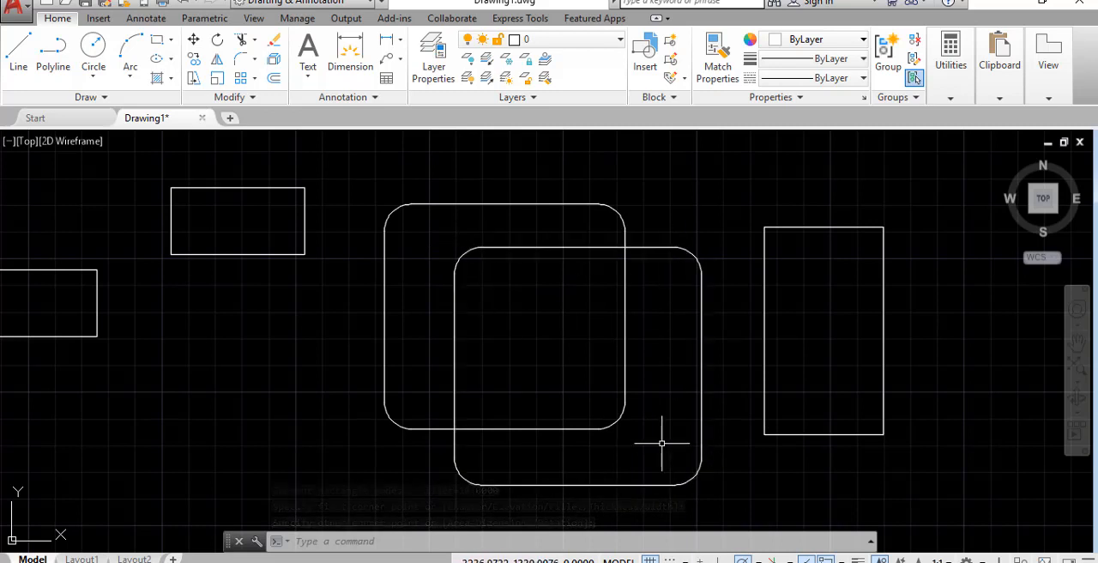
Set the rectangle fillet radius to 0 and draw a small upright sharp-cornered rectangle in the space beside the two rounded ones
{"action": "type", "text": "RE"}
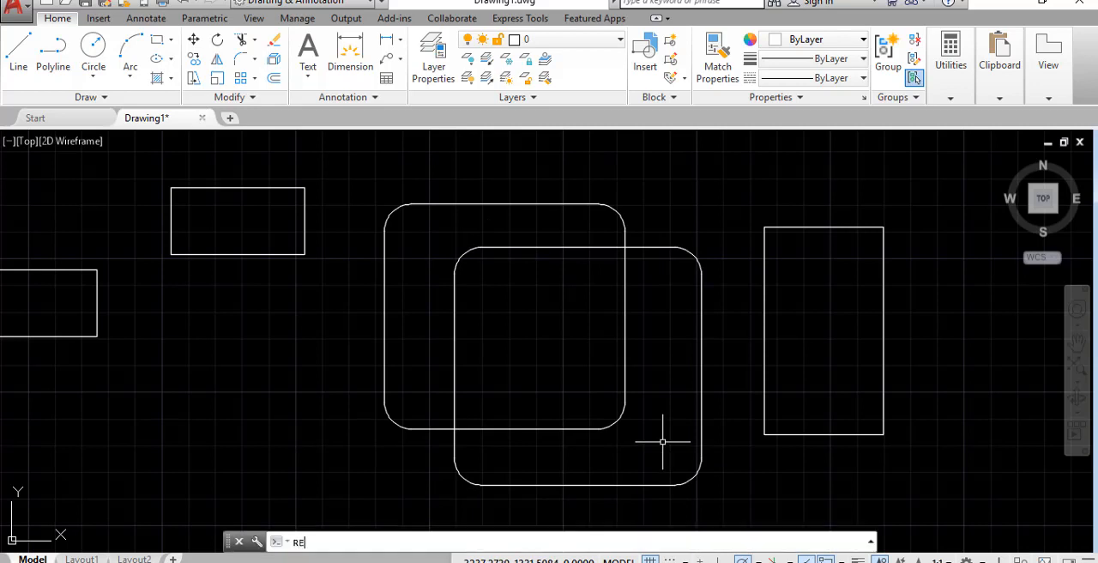
{"action": "type", "text": "C"}
{"action": "key", "text": "Return"}
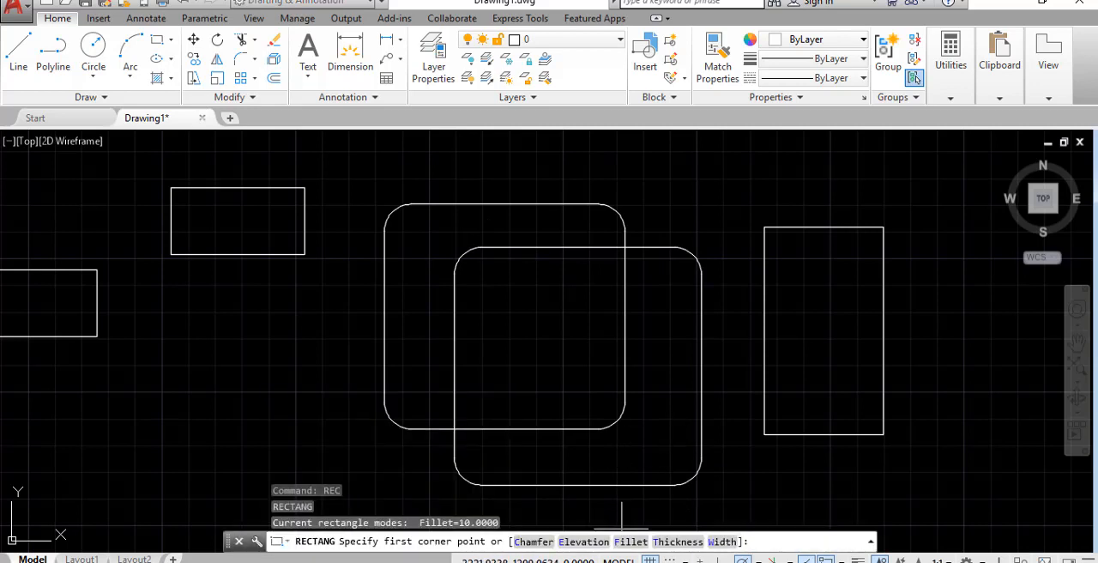
{"action": "left_click", "coordinate": [631, 542]}
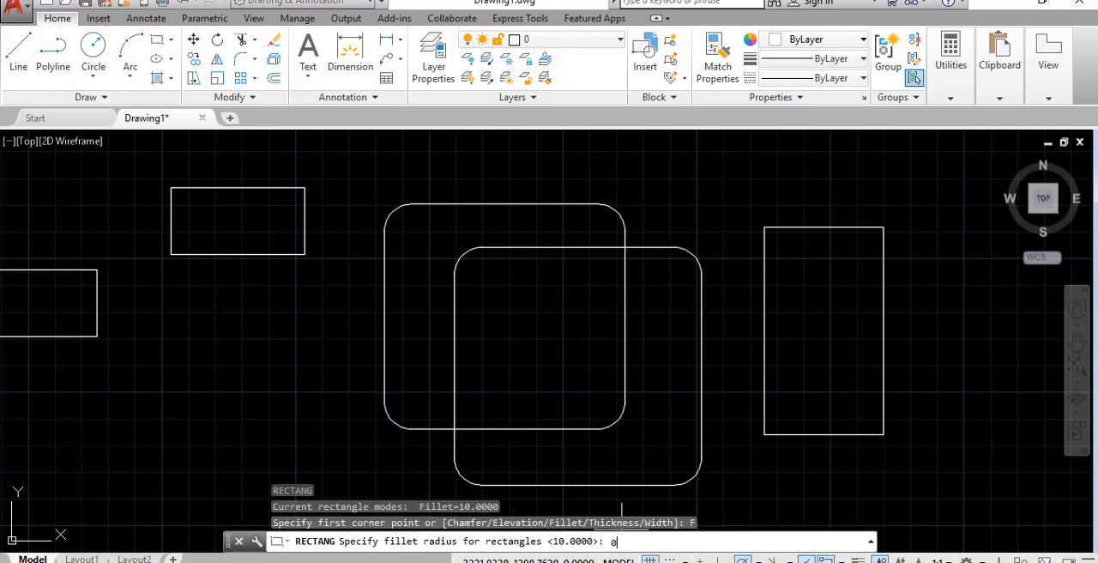
{"action": "type", "text": "0"}
{"action": "key", "text": "Return"}
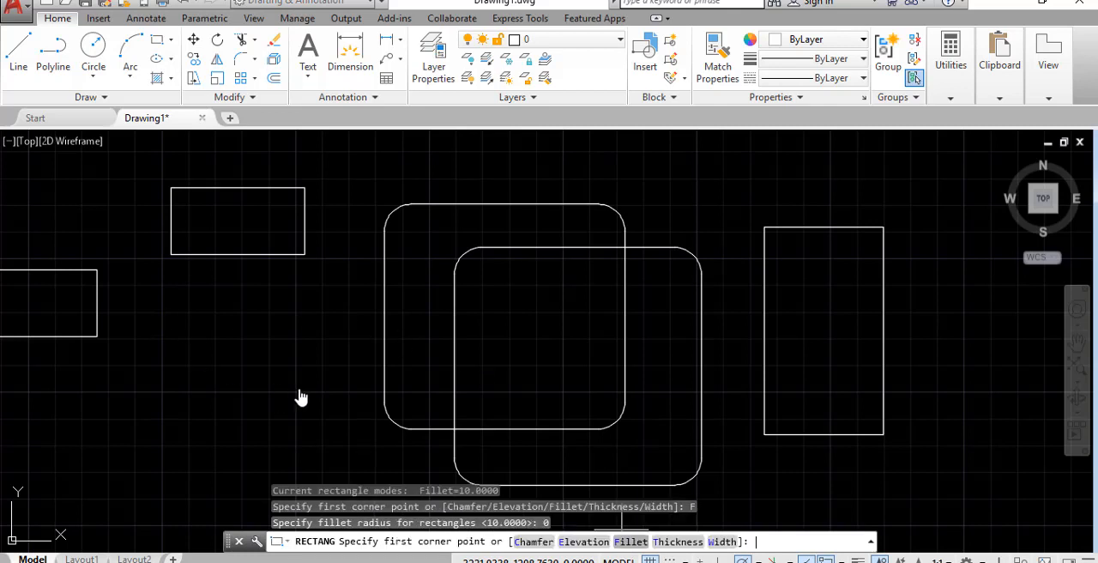
{"action": "left_click", "coordinate": [210, 322]}
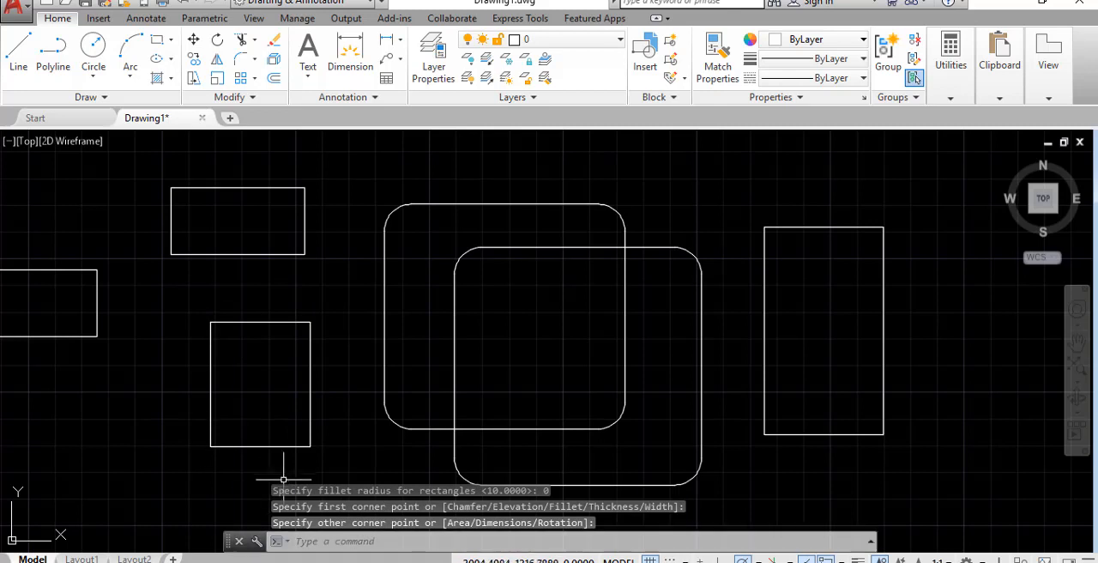
{"action": "left_click", "coordinate": [319, 442]}
Delete the two overlapping rounded rectangles and the small upright rectangle beside them
{"action": "left_click", "coordinate": [515, 399]}
{"action": "left_click", "coordinate": [233, 326]}
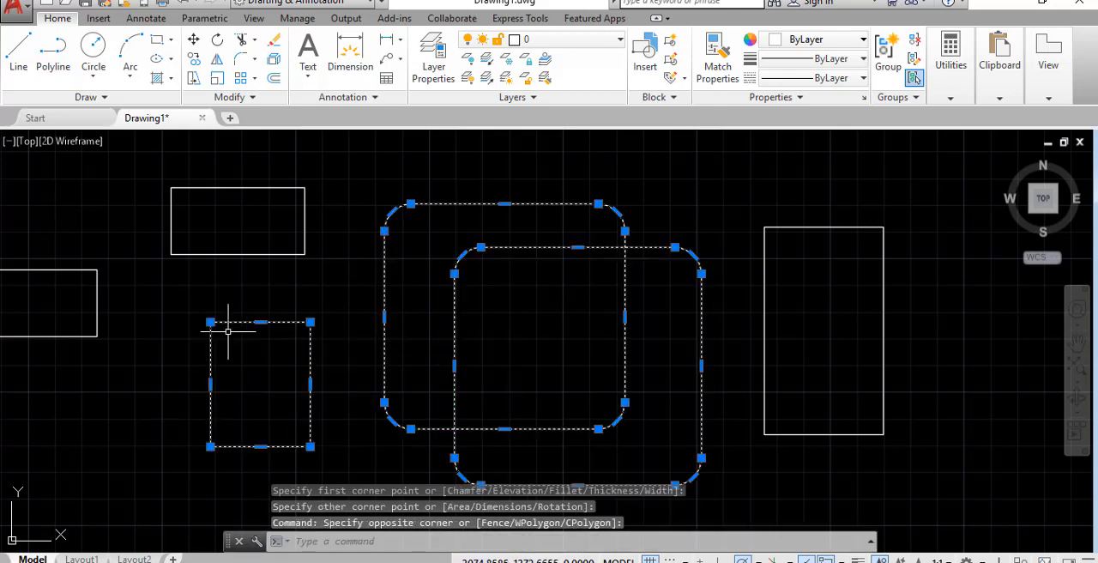
{"action": "key", "text": "Delete"}
Draw two overlapping rectangles with line width 2 in the empty middle space, the second larger and offset up and to the right
{"action": "type", "text": "REC"}
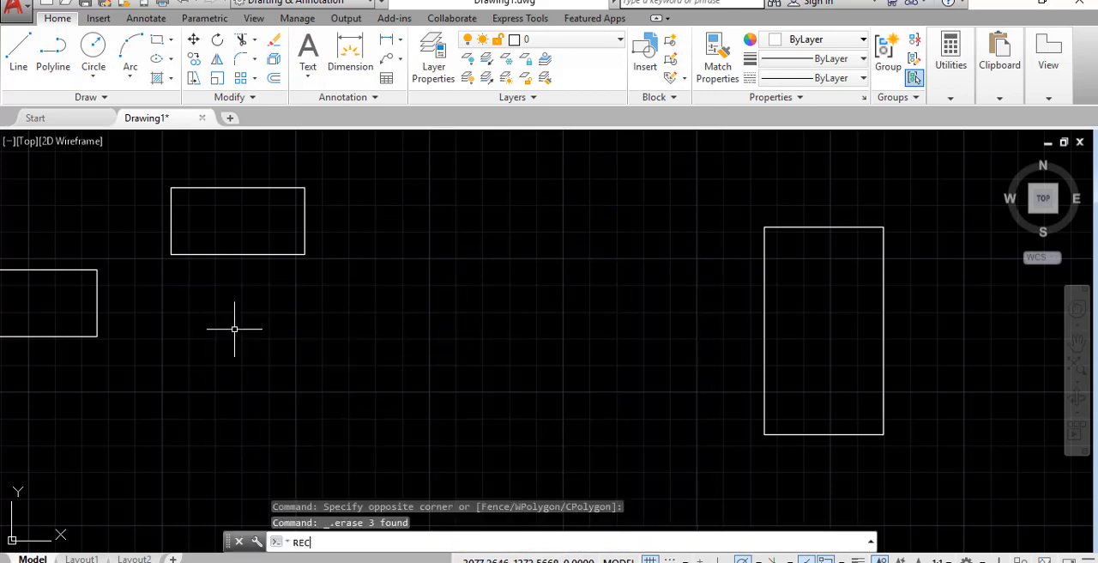
{"action": "key", "text": "Return"}
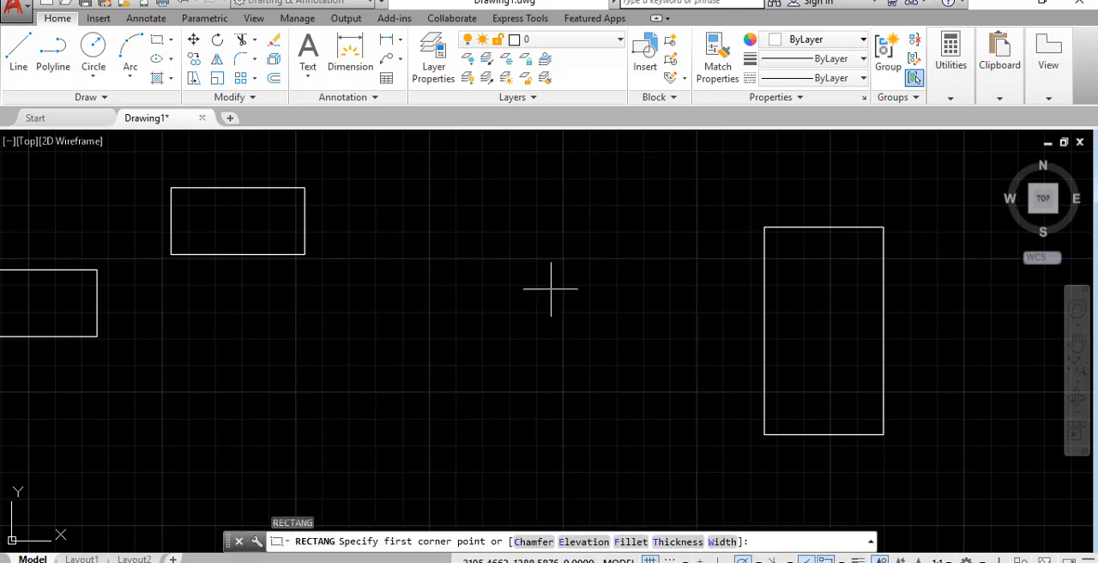
{"action": "left_click", "coordinate": [719, 541]}
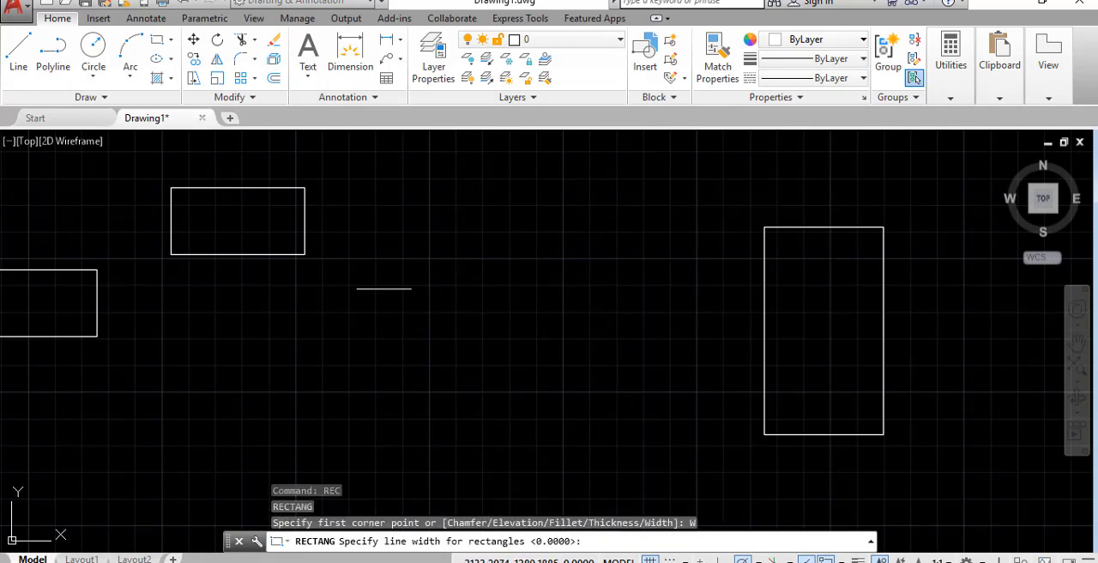
{"action": "type", "text": "2"}
{"action": "key", "text": "Return"}
{"action": "left_click", "coordinate": [404, 444]}
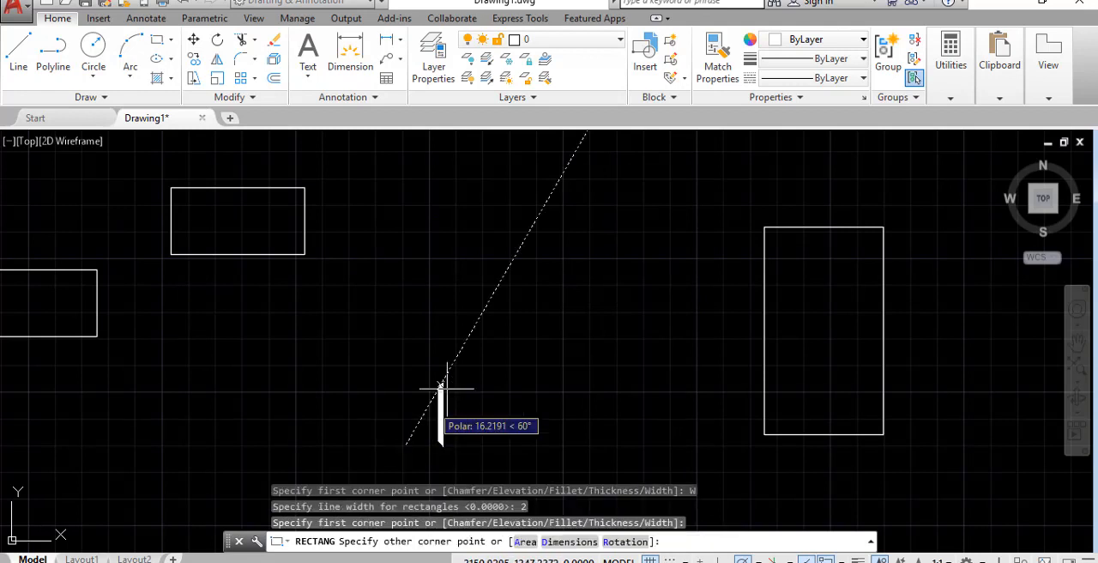
{"action": "left_click", "coordinate": [556, 293]}
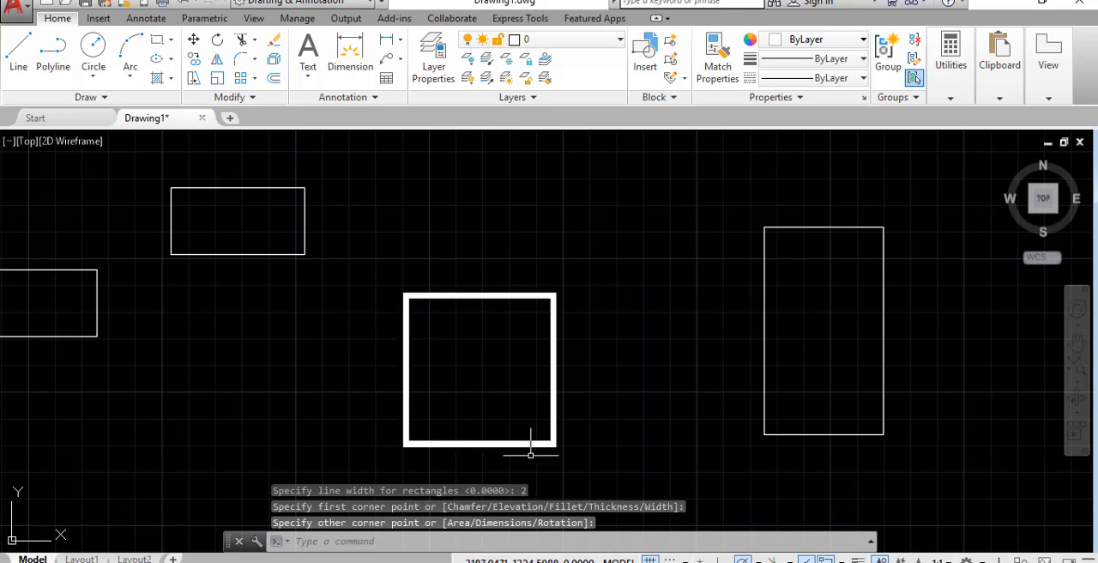
{"action": "key", "text": "Return"}
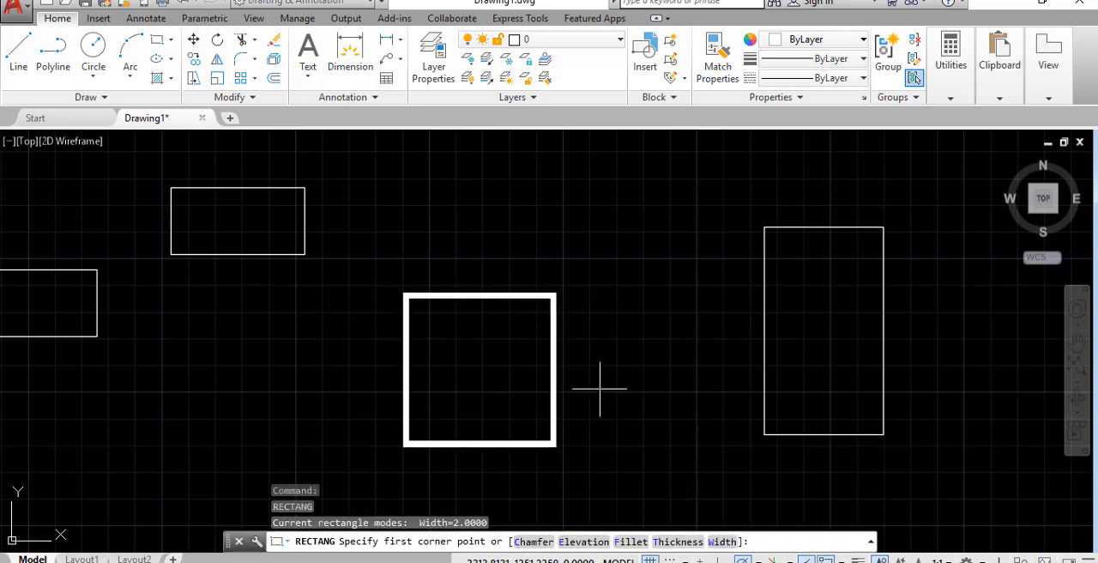
{"action": "left_click", "coordinate": [694, 368]}
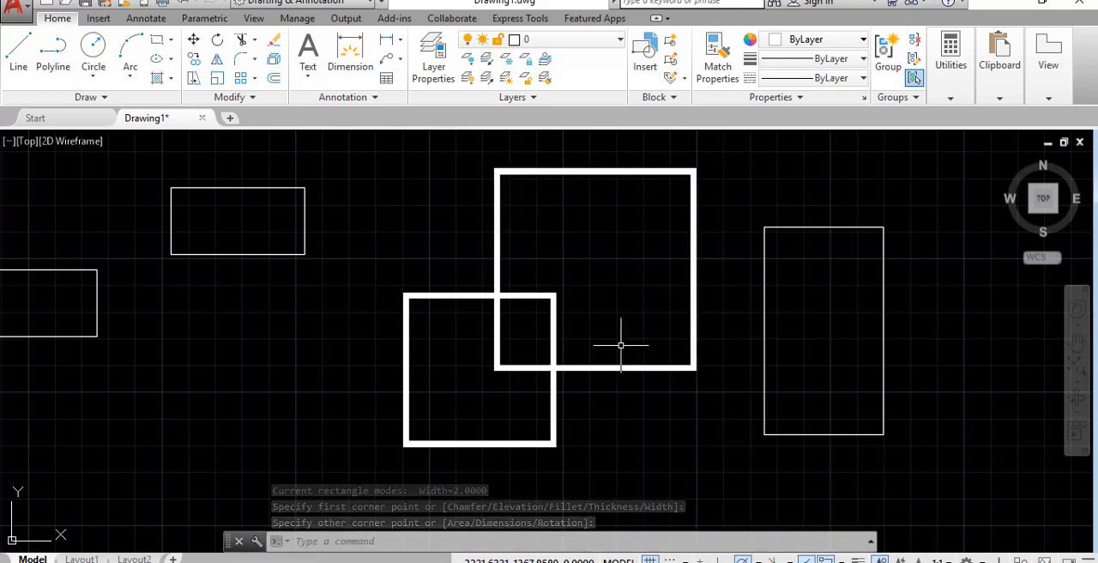
Set the rectangle line width to 0 and draw a tall thin-lined rectangle crossing the small horizontal rectangle beside the thick ones
{"action": "scroll", "coordinate": [638, 392], "scroll_direction": "down", "scroll_amount": 2}
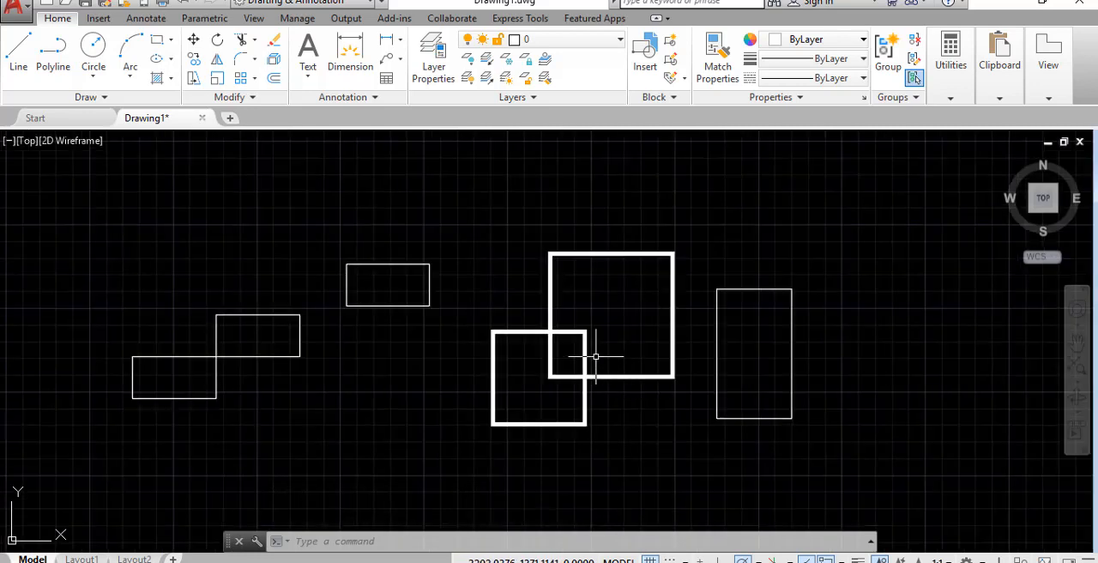
{"action": "type", "text": "REC"}
{"action": "key", "text": "Return"}
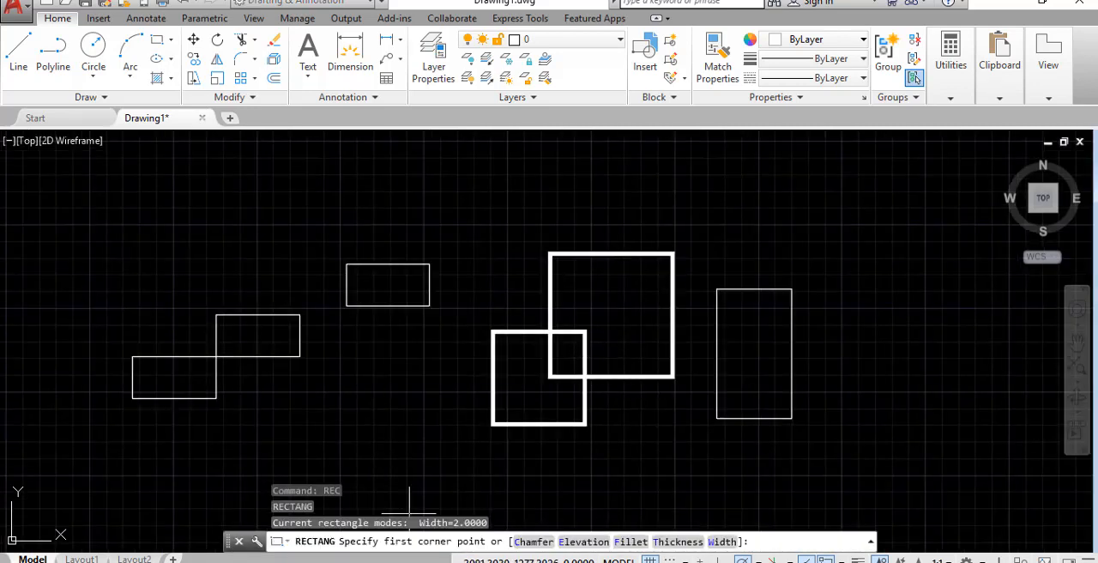
{"action": "left_click", "coordinate": [724, 541]}
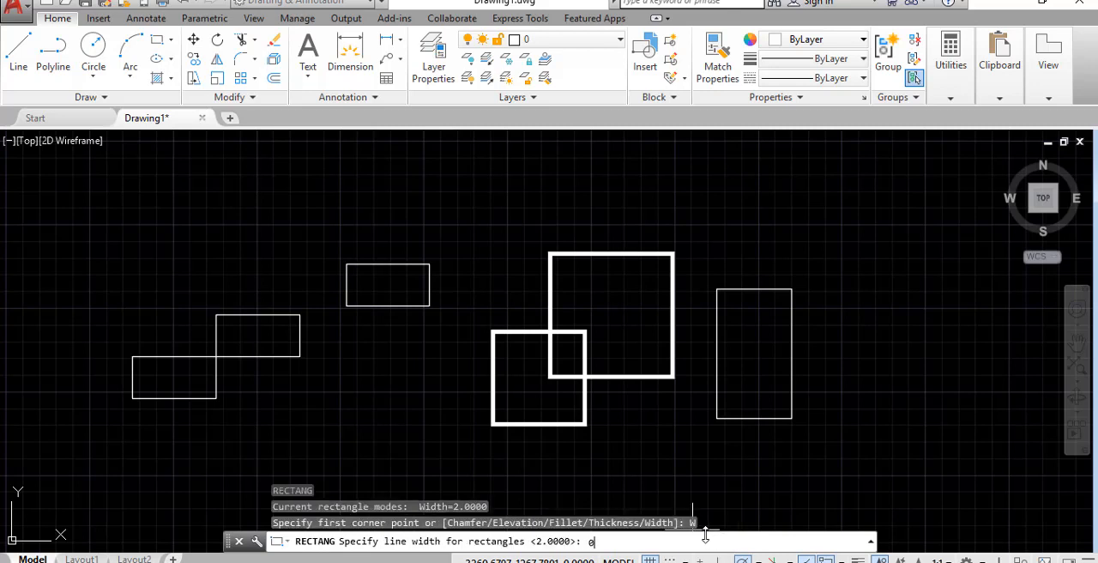
{"action": "type", "text": "0"}
{"action": "key", "text": "Return"}
{"action": "left_click", "coordinate": [372, 399]}
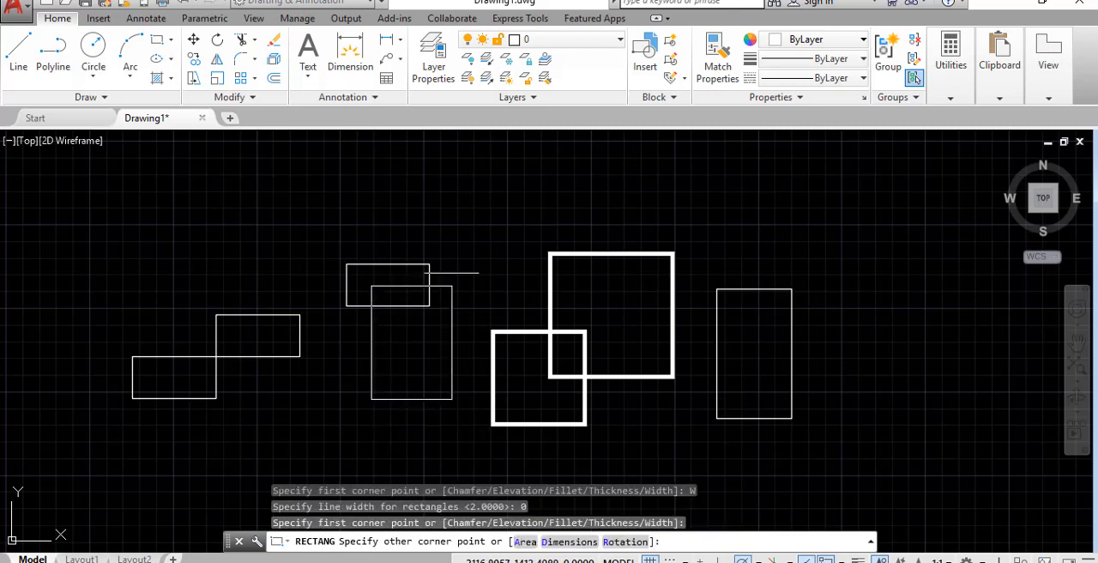
{"action": "left_click", "coordinate": [474, 216]}
Delete the two thick-lined rectangles and the tall thin-lined one, keeping the small horizontal rectangle
{"action": "scroll", "coordinate": [495, 381], "scroll_direction": "up", "scroll_amount": 2}
{"action": "left_click", "coordinate": [723, 448]}
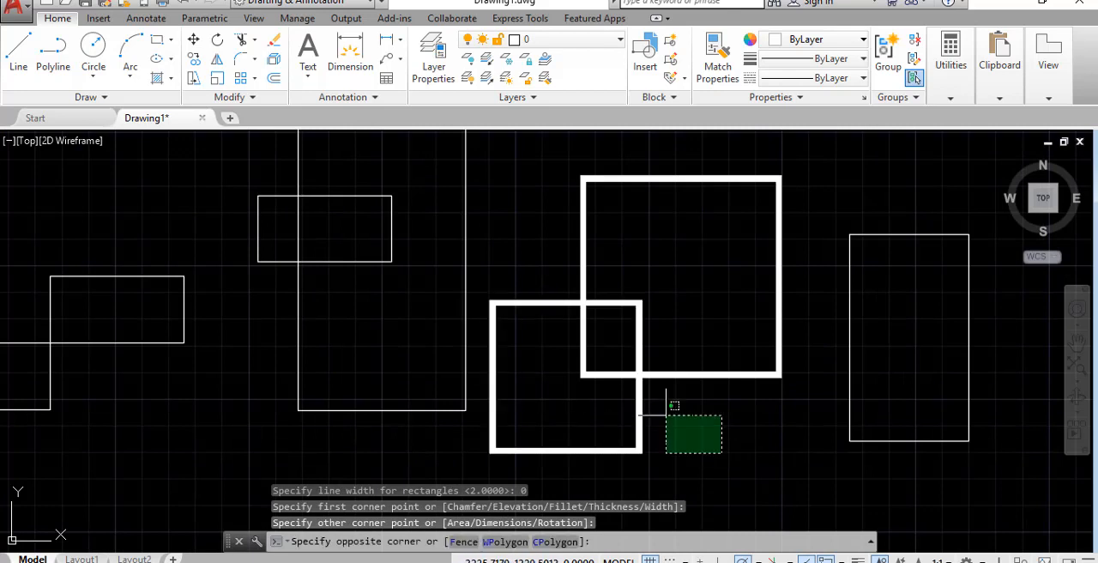
{"action": "left_click", "coordinate": [421, 240]}
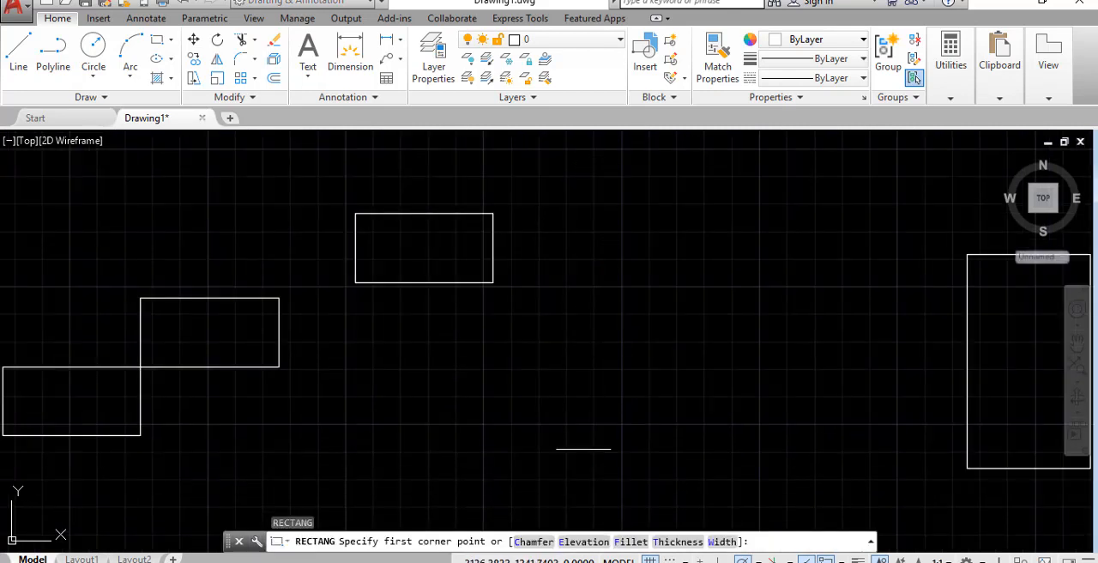
Draw an upright rectangle with elevation 10 in the empty space between the remaining rectangles
{"action": "left_click", "coordinate": [584, 543]}
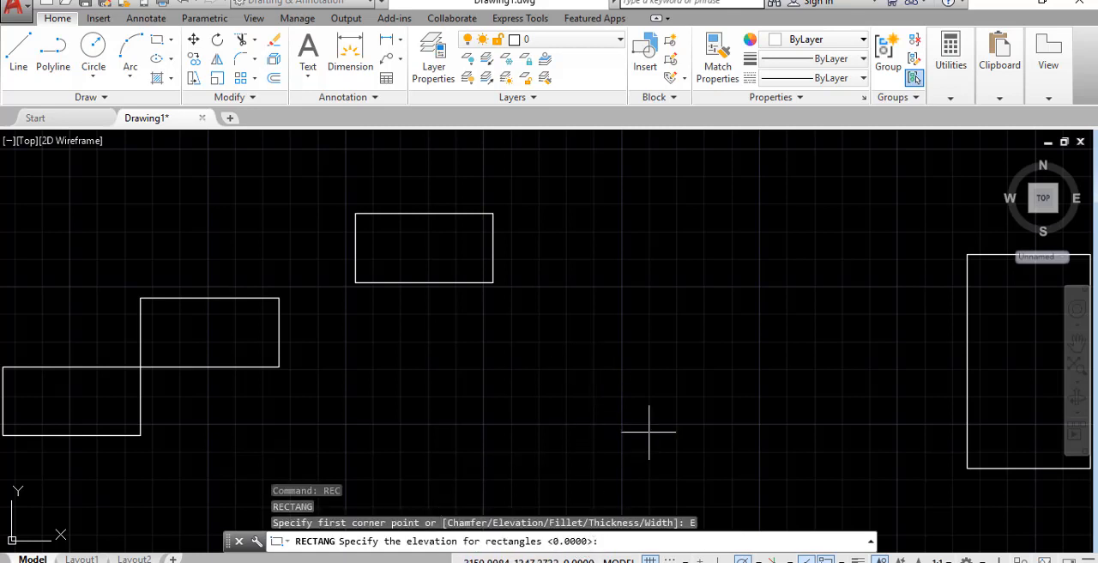
{"action": "type", "text": "10"}
{"action": "key", "text": "Return"}
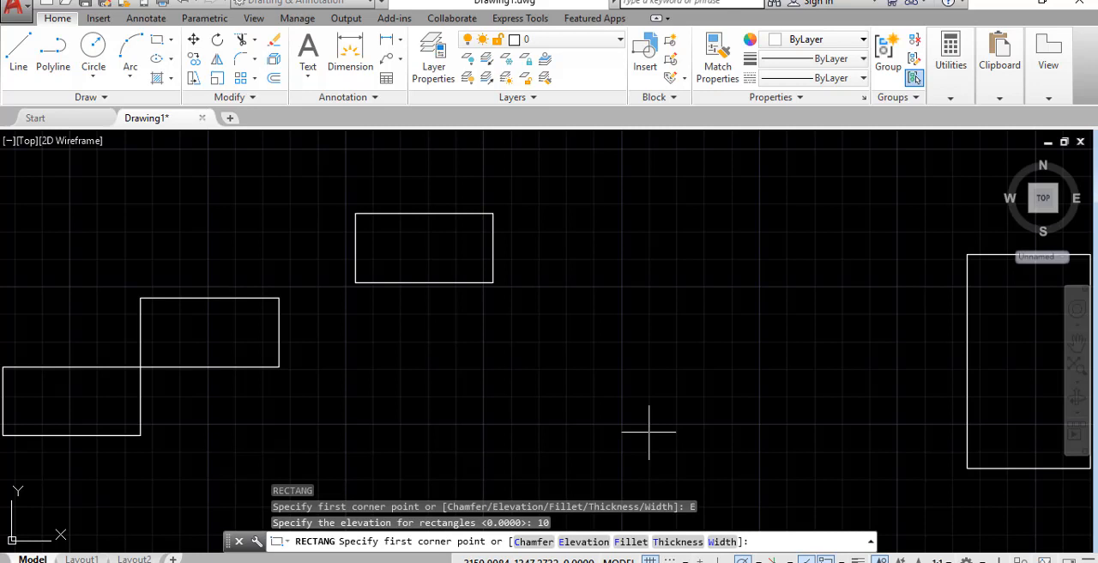
{"action": "left_click", "coordinate": [593, 420]}
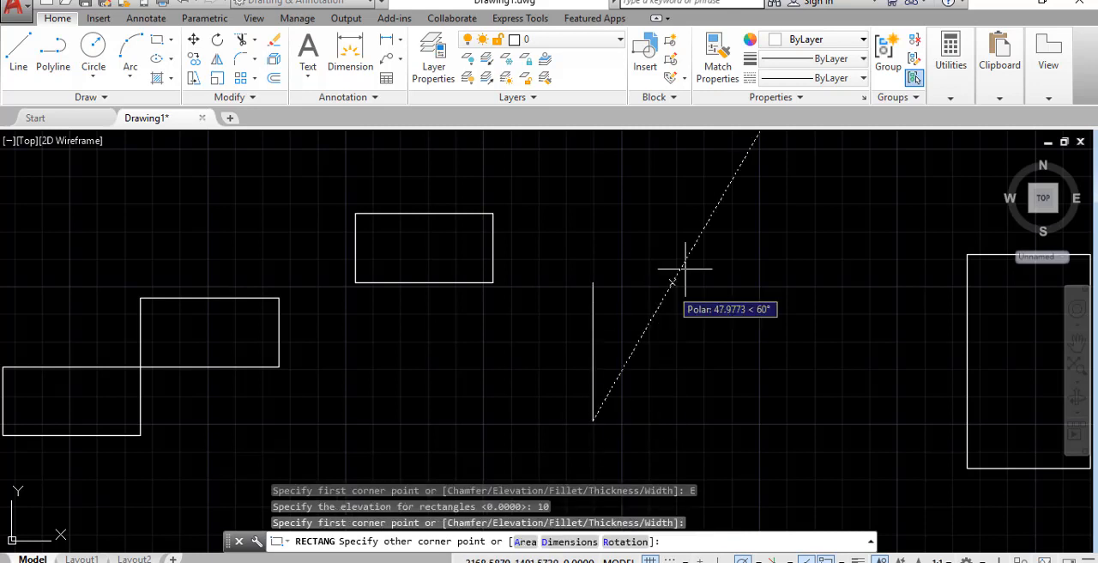
{"action": "left_click", "coordinate": [706, 242]}
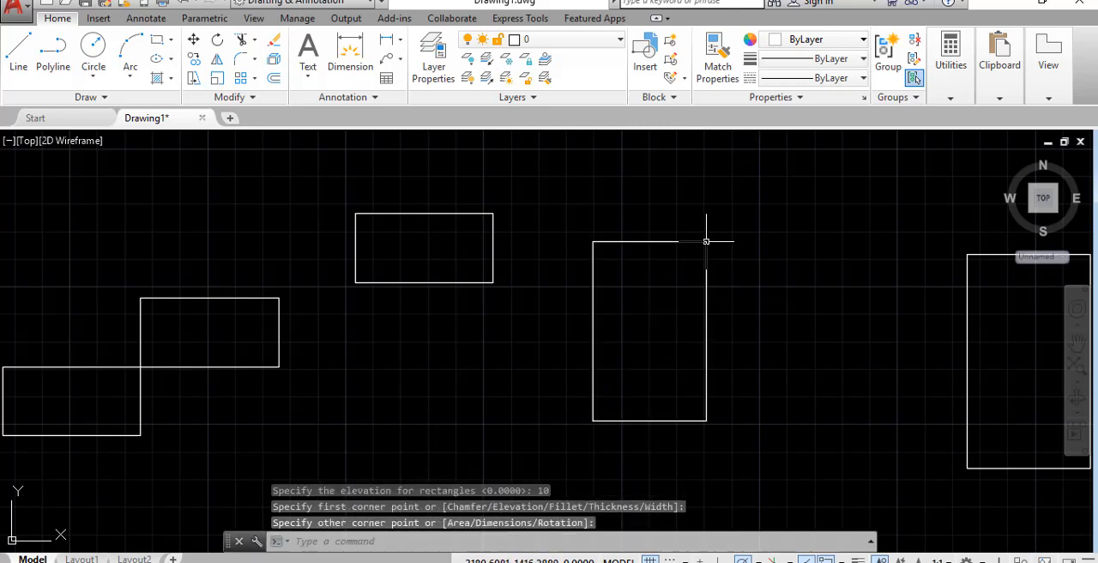
Inspect the elevated rectangle from the SE Isometric view and other orbited angles, and return to the Top view
{"action": "left_click", "coordinate": [24, 143]}
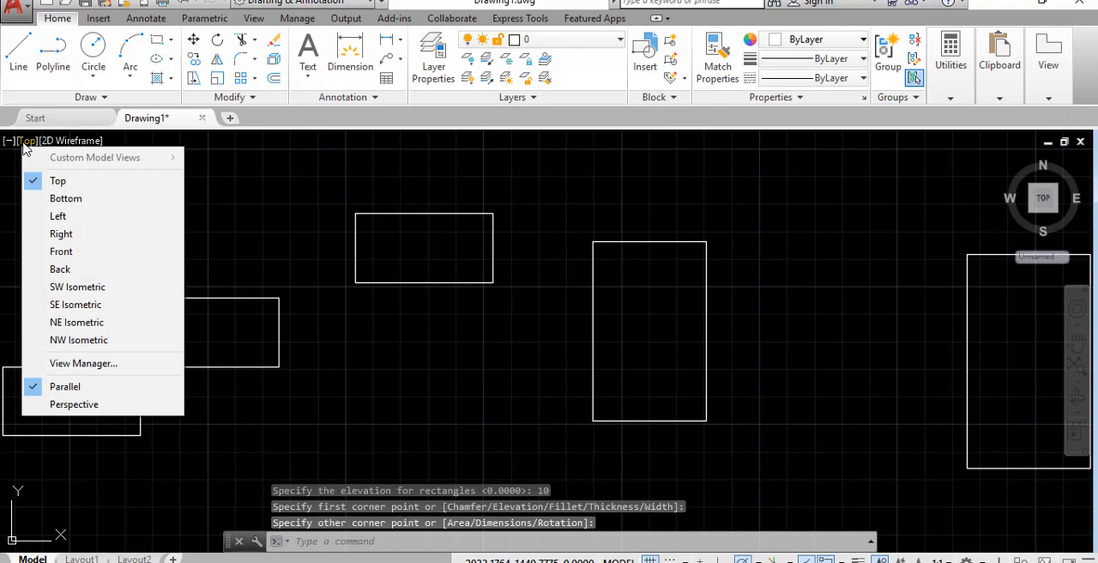
{"action": "left_click", "coordinate": [70, 306]}
{"action": "scroll", "coordinate": [592, 407], "scroll_direction": "down", "scroll_amount": 2}
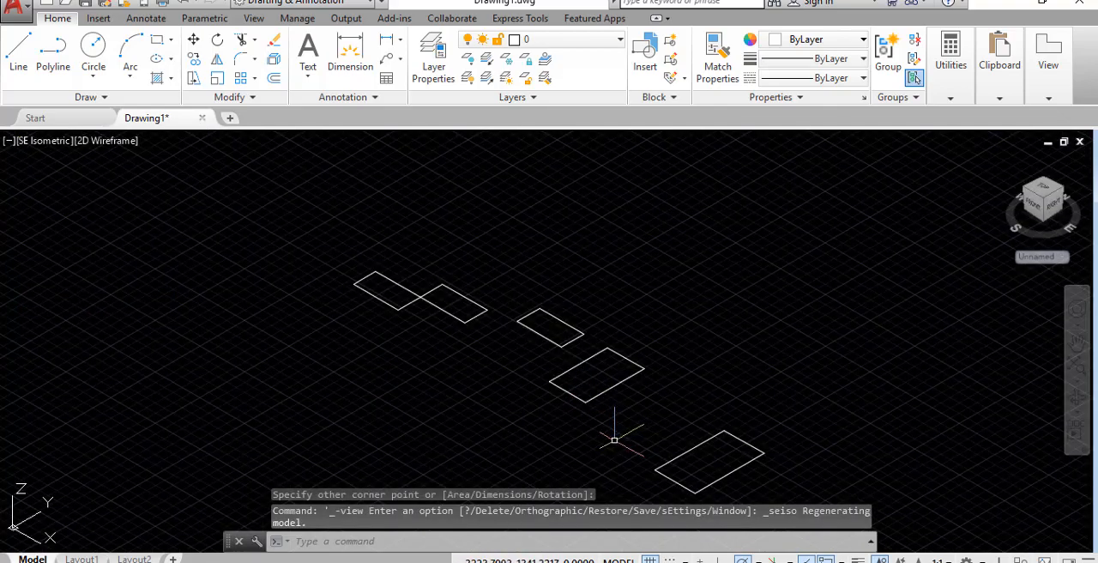
{"action": "mouse_move", "coordinate": [608, 436]}
{"action": "middle_mouse_down", "text": "shift"}
{"action": "mouse_move", "coordinate": [609, 422]}
{"action": "mouse_move", "coordinate": [693, 357]}
{"action": "mouse_move", "coordinate": [683, 355]}
{"action": "mouse_move", "coordinate": [702, 387]}
{"action": "mouse_move", "coordinate": [747, 389]}
{"action": "mouse_move", "coordinate": [780, 377]}
{"action": "mouse_move", "coordinate": [789, 358]}
{"action": "mouse_move", "coordinate": [696, 416]}
{"action": "mouse_move", "coordinate": [662, 523]}
{"action": "middle_mouse_up", "text": "shift"}
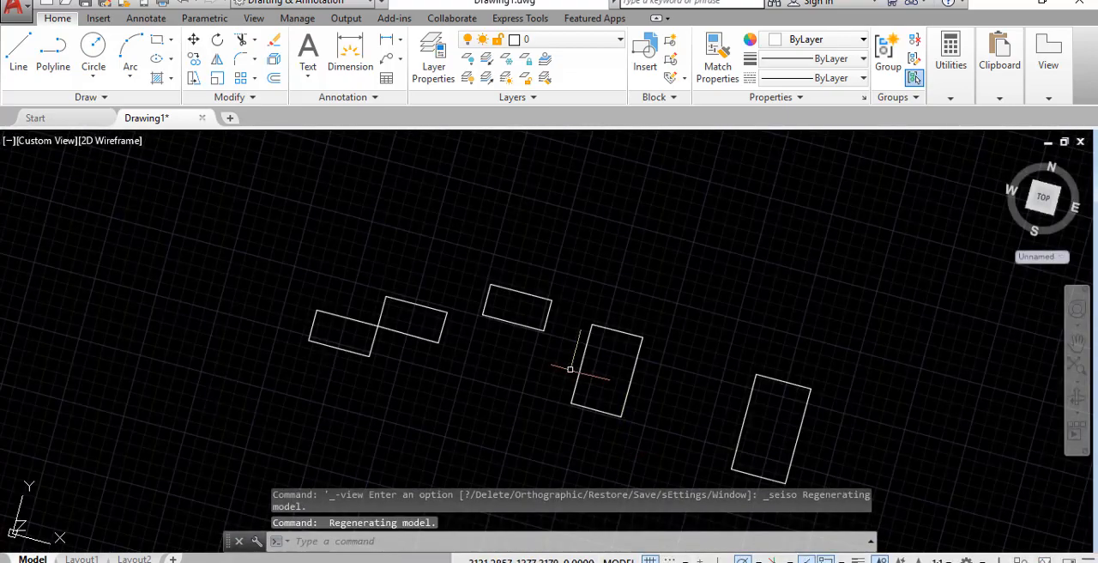
{"action": "left_click", "coordinate": [49, 141]}
{"action": "left_click", "coordinate": [85, 180]}
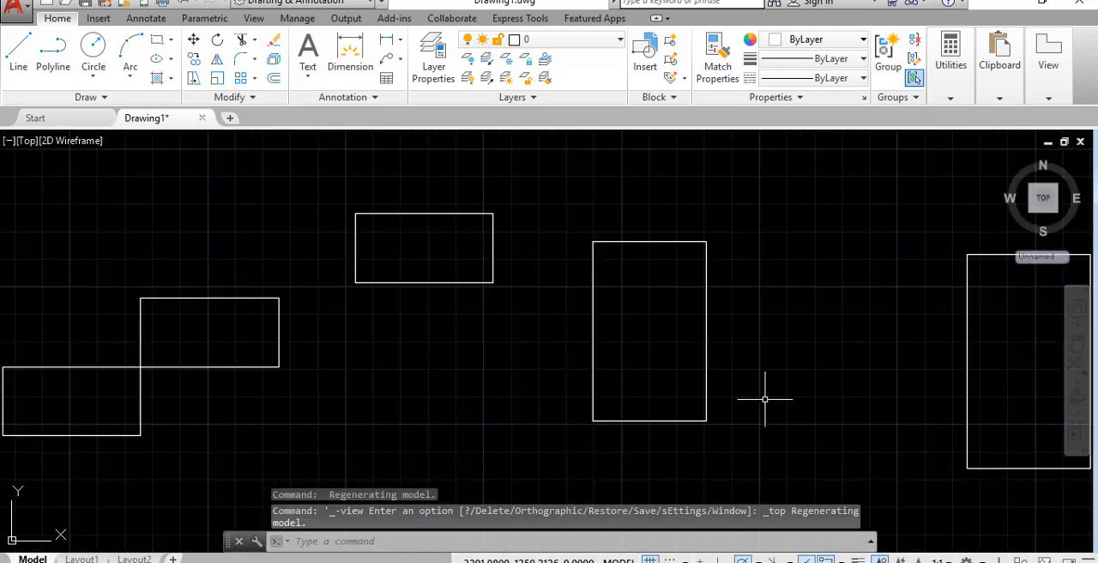
Delete the upright rectangle drawn at elevation 10
{"action": "left_click", "coordinate": [734, 465]}
{"action": "left_click", "coordinate": [628, 395]}
{"action": "key", "text": "Delete"}
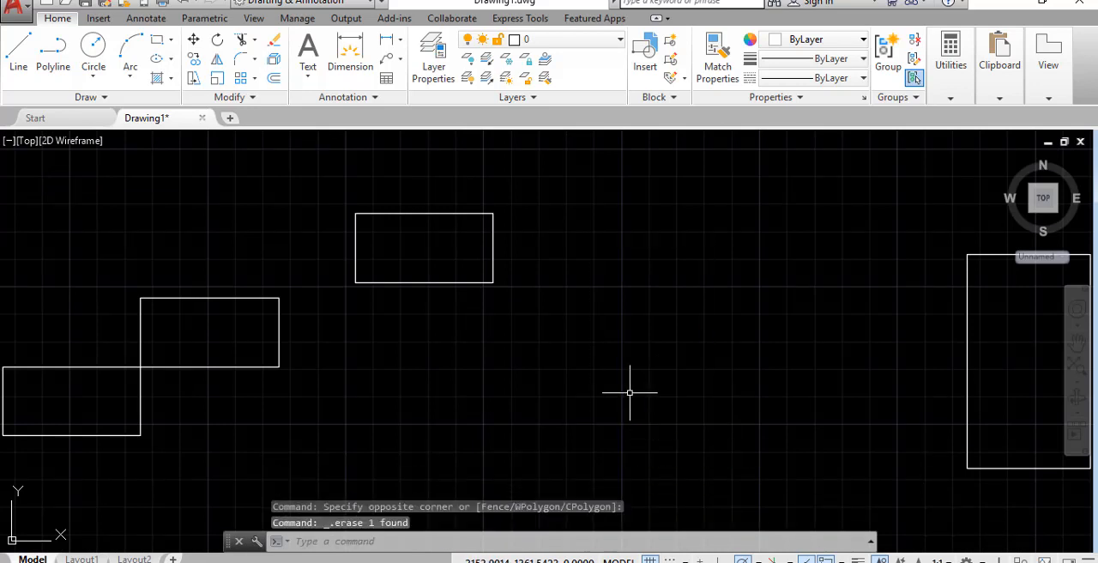
{"action": "type", "text": "rec"}
{"action": "key", "text": "Return"}
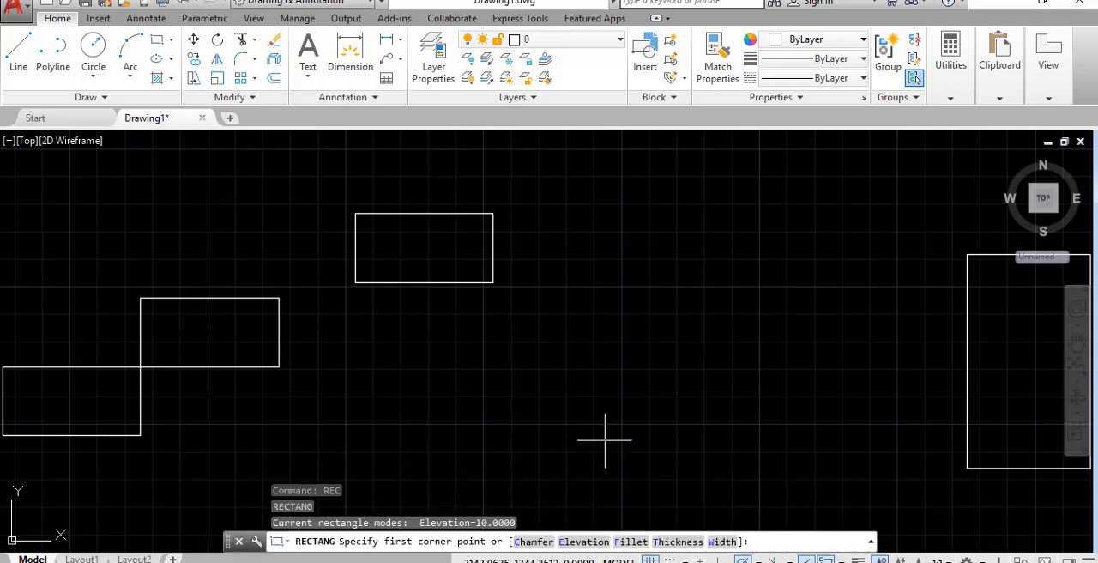
{"action": "left_click", "coordinate": [607, 440]}
{"action": "key", "text": "Escape"}
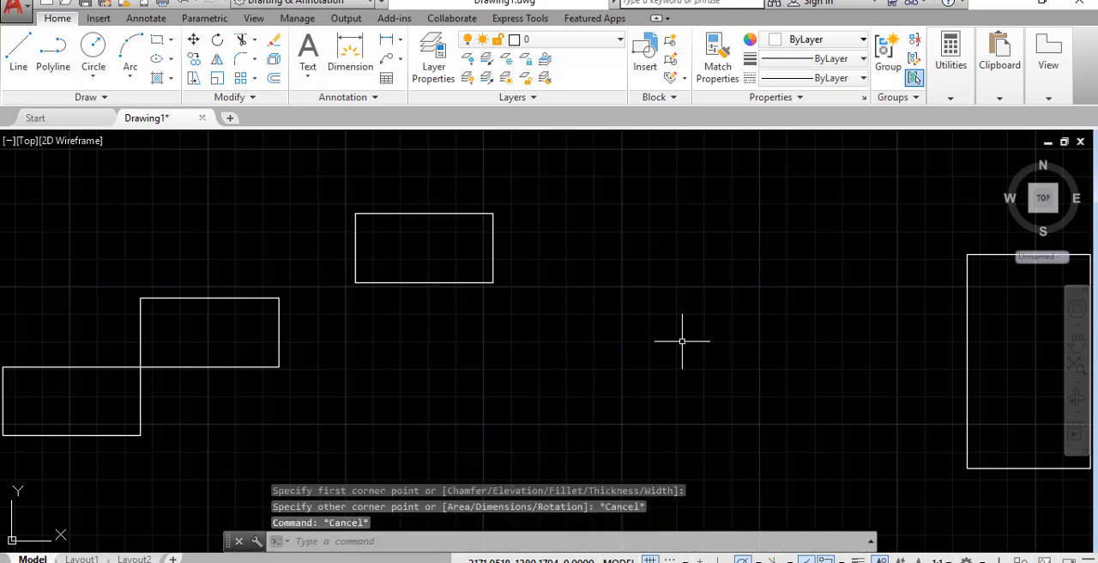
Reset the elevation for rectangles to 0
{"action": "type", "text": "REC"}
{"action": "key", "text": "Return"}
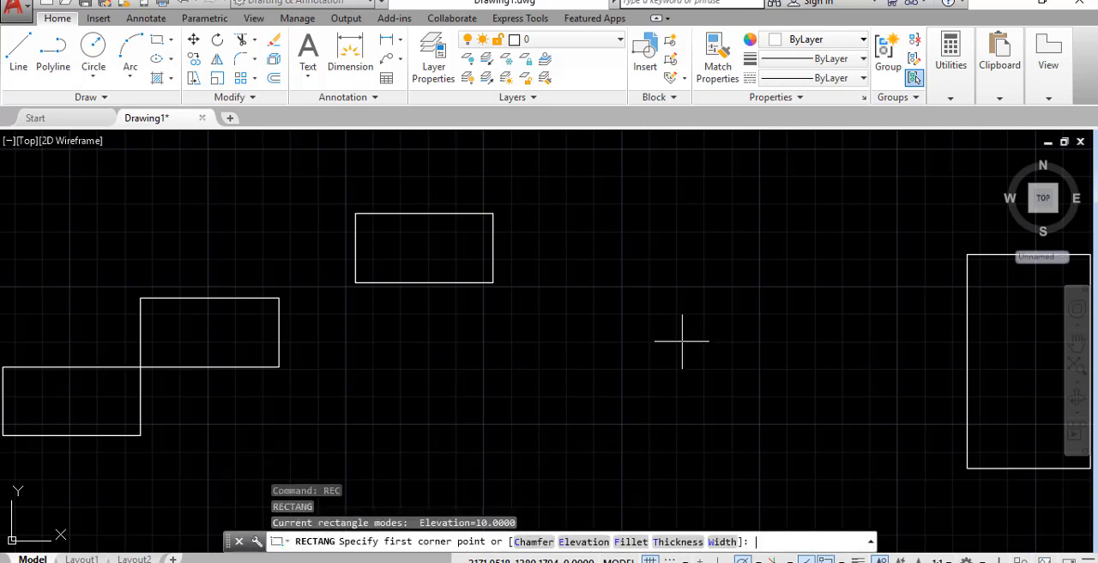
{"action": "left_click", "coordinate": [580, 541]}
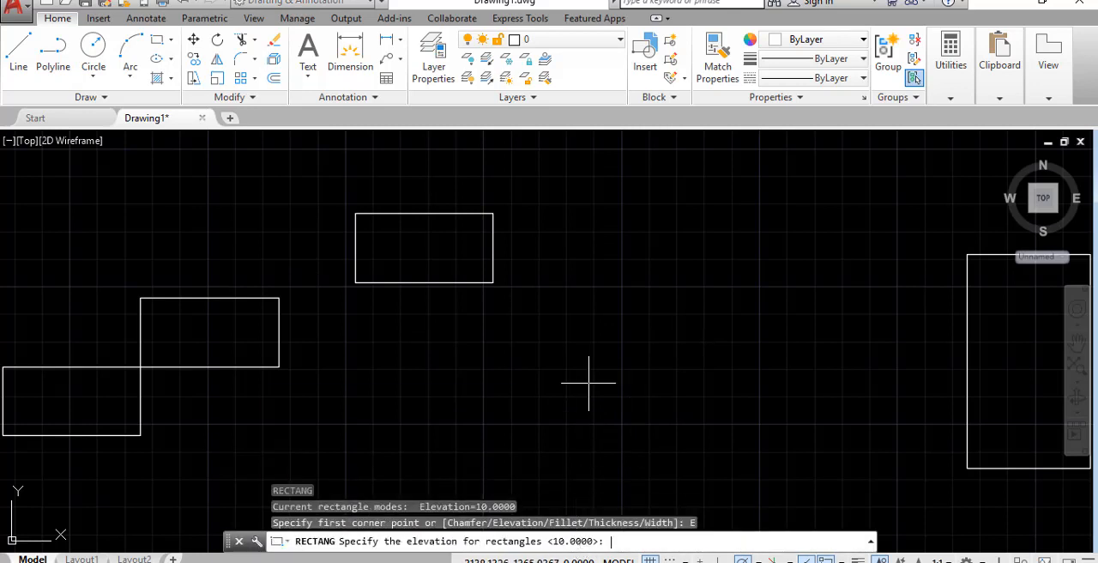
{"action": "type", "text": "0"}
{"action": "key", "text": "Return"}
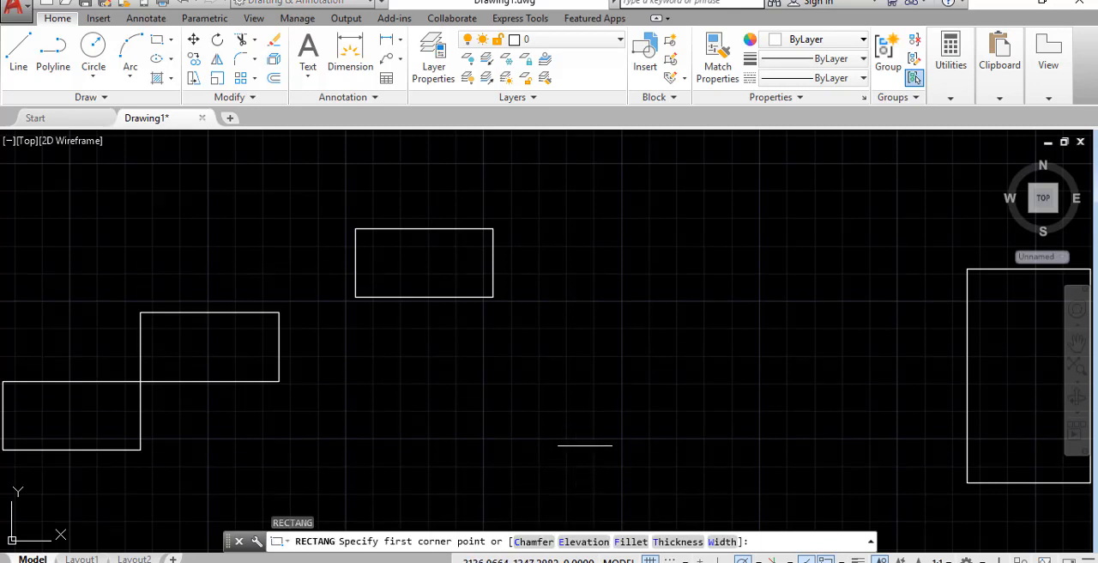
Draw a large, nearly square rectangle with thickness 25 in the empty space between the small rectangle and the tall one
{"action": "left_click", "coordinate": [678, 541]}
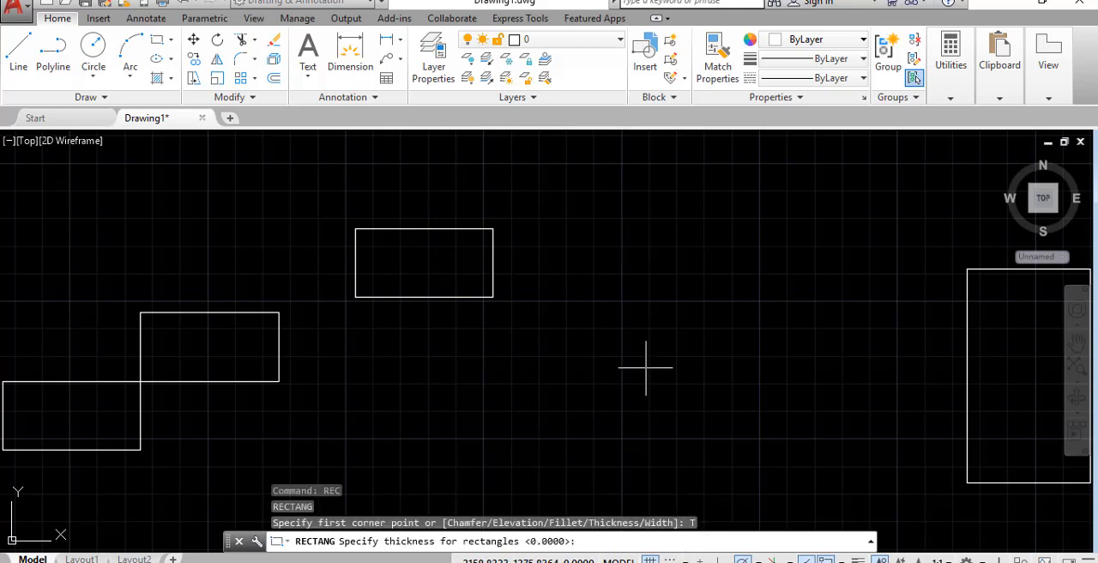
{"action": "type", "text": "25"}
{"action": "key", "text": "Return"}
{"action": "left_click", "coordinate": [576, 432]}
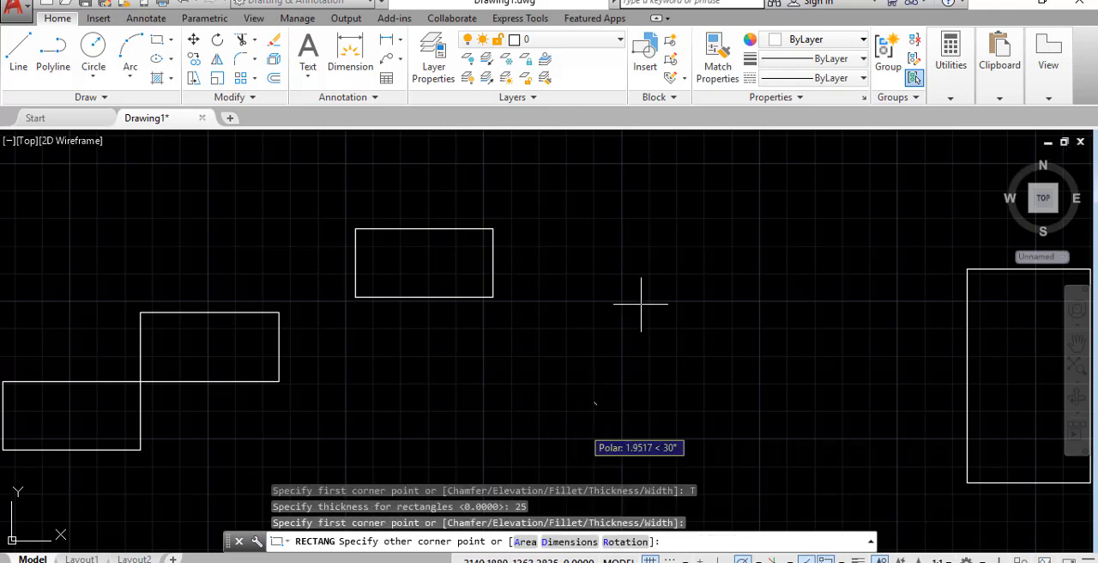
{"action": "left_click", "coordinate": [786, 227]}
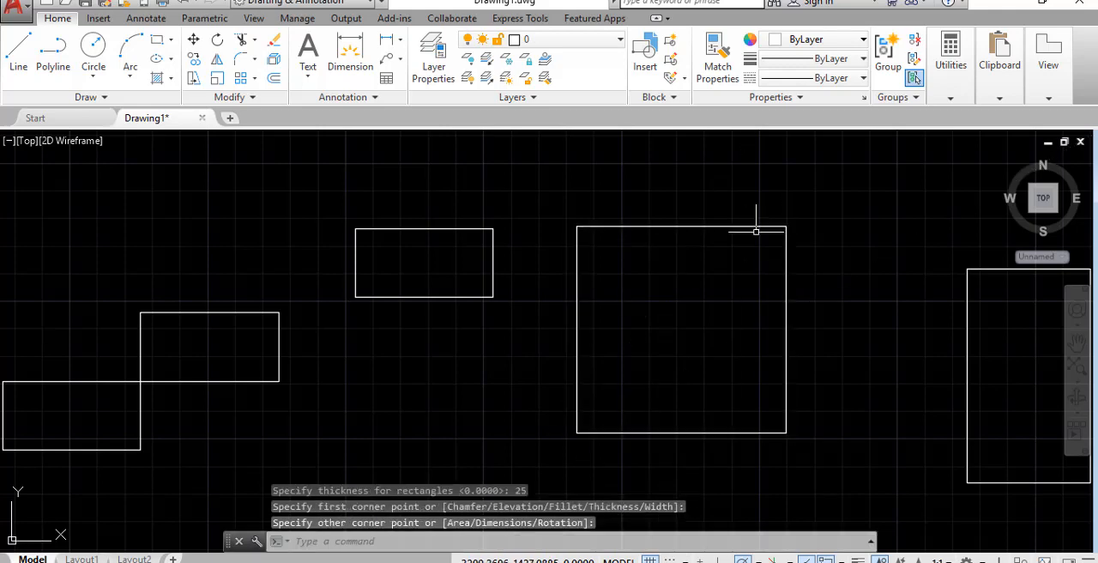
Examine the thickened rectangle from the SE Isometric view in the Conceptual visual style
{"action": "left_click", "coordinate": [28, 141]}
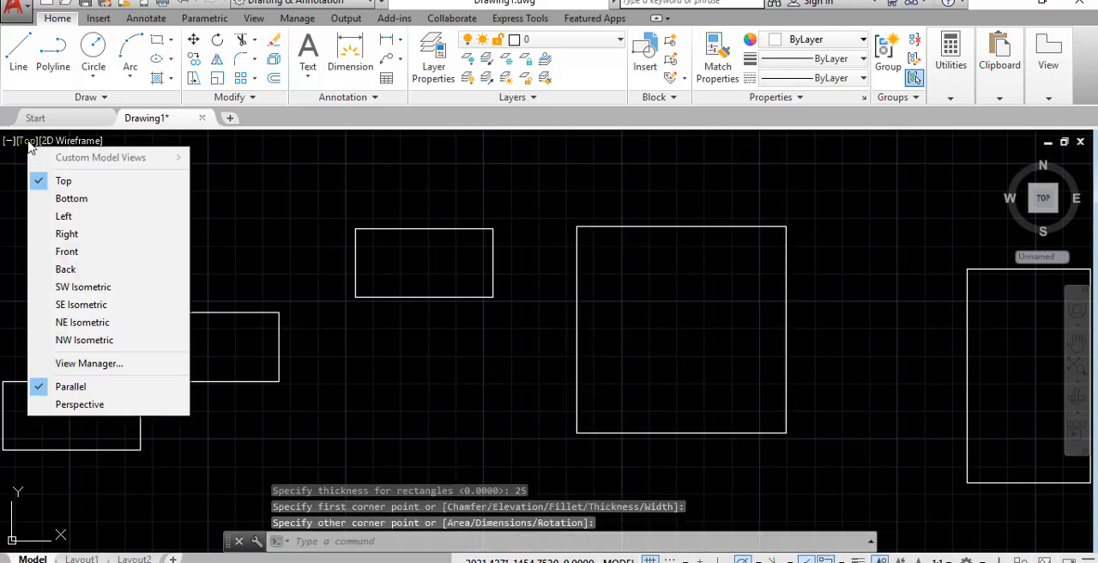
{"action": "left_click", "coordinate": [81, 305]}
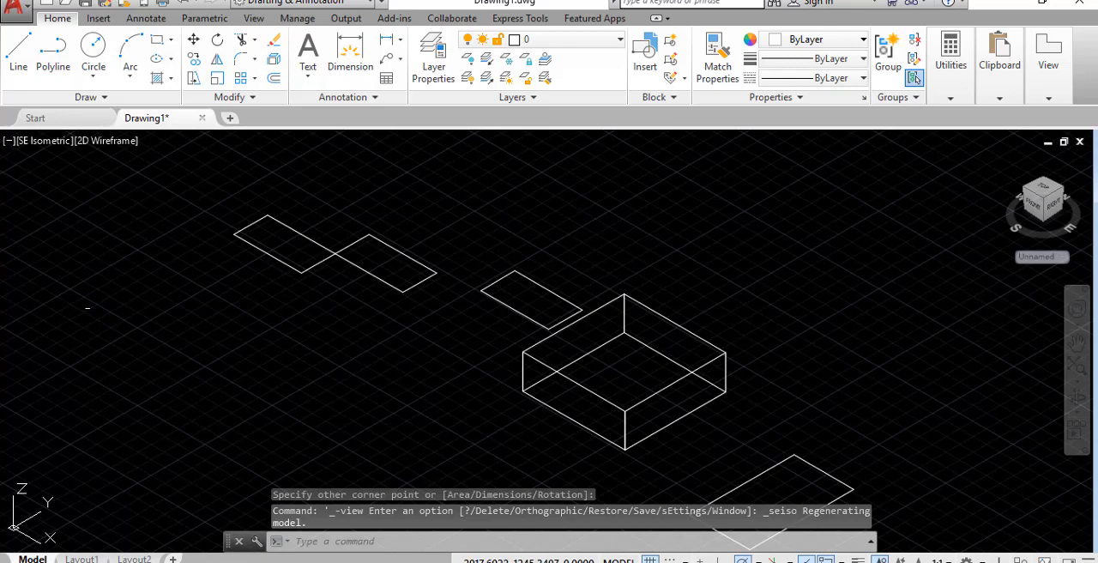
{"action": "left_click", "coordinate": [124, 142]}
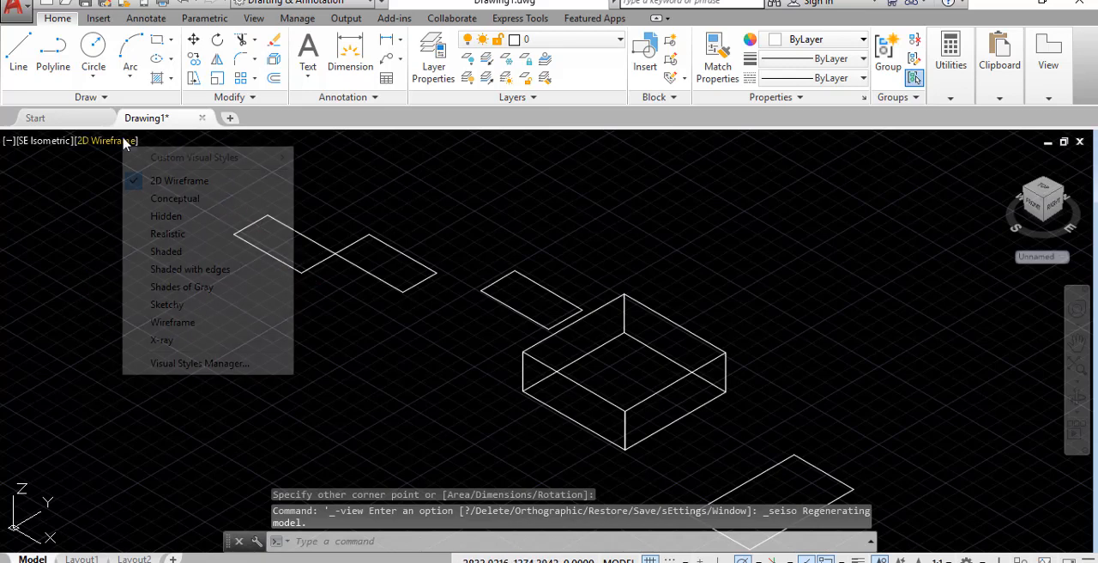
{"action": "left_click", "coordinate": [194, 200]}
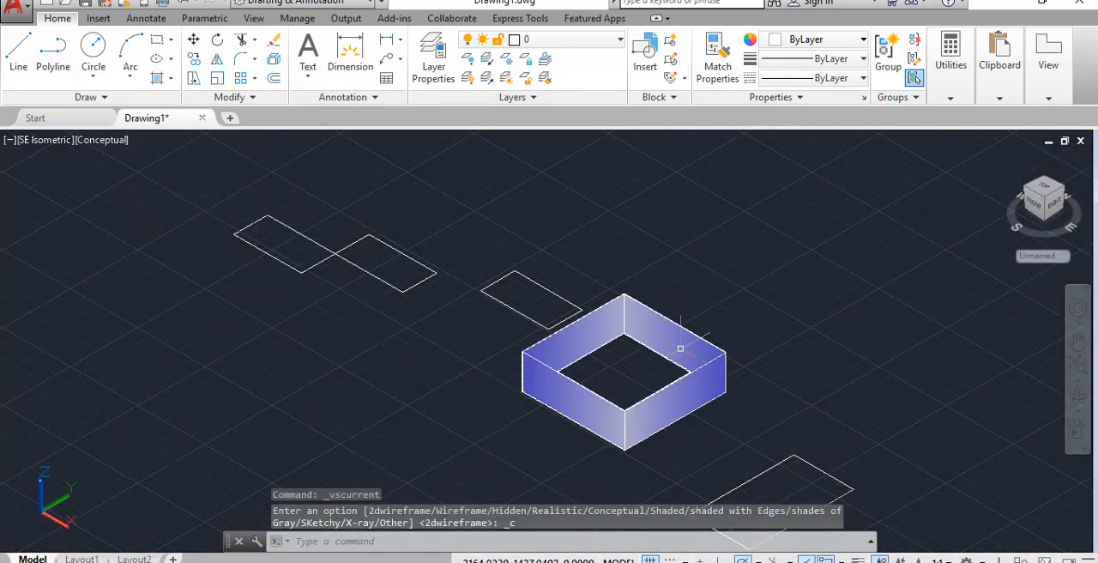
{"action": "scroll", "coordinate": [680, 368], "scroll_direction": "up", "scroll_amount": 4}
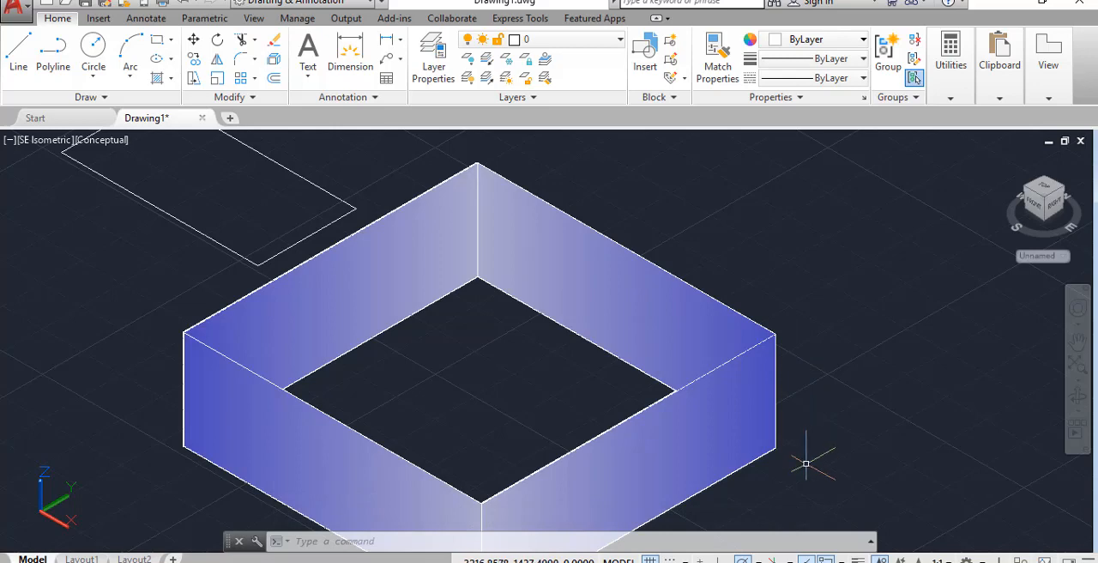
Return to the Top view and restore the 2D Wireframe visual style
{"action": "left_click", "coordinate": [43, 140]}
{"action": "left_click", "coordinate": [61, 180]}
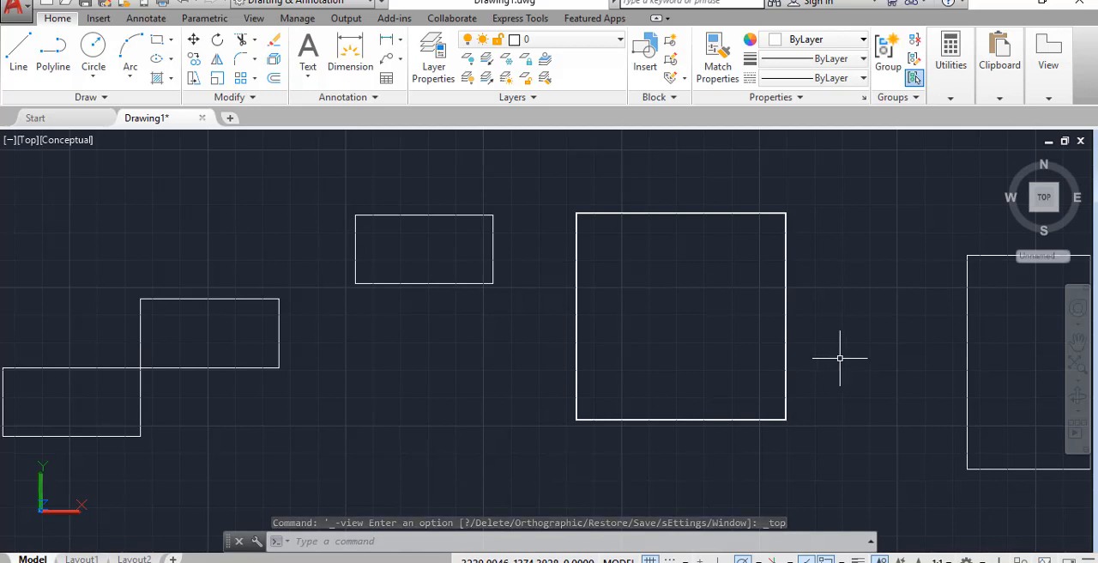
{"action": "left_click", "coordinate": [75, 141]}
{"action": "left_click", "coordinate": [107, 180]}
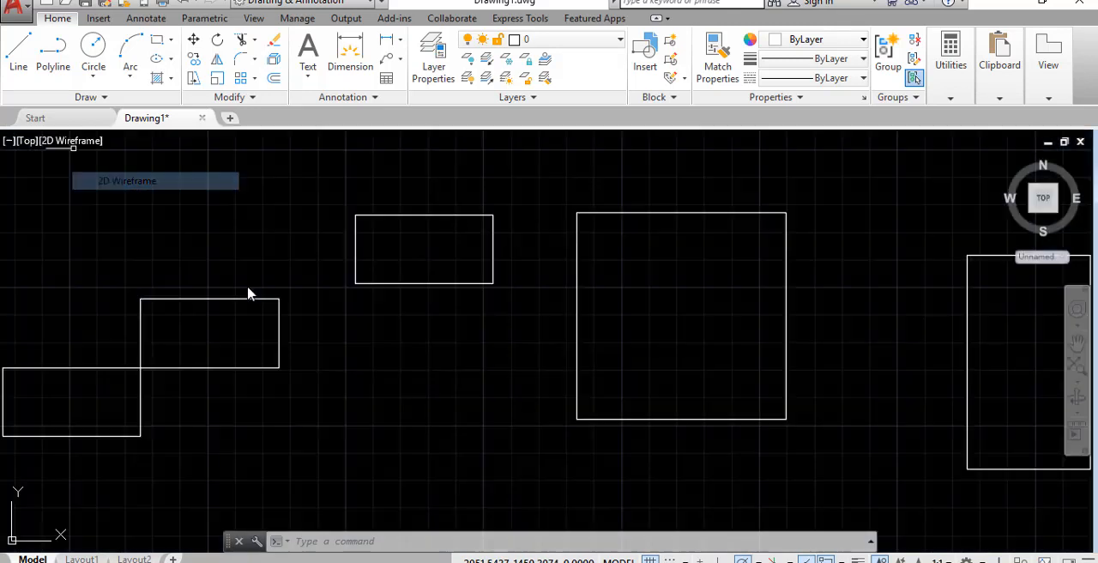
Reset the thickness for rectangles to 0 and leave the command without drawing
{"action": "type", "text": "REC"}
{"action": "key", "text": "Return"}
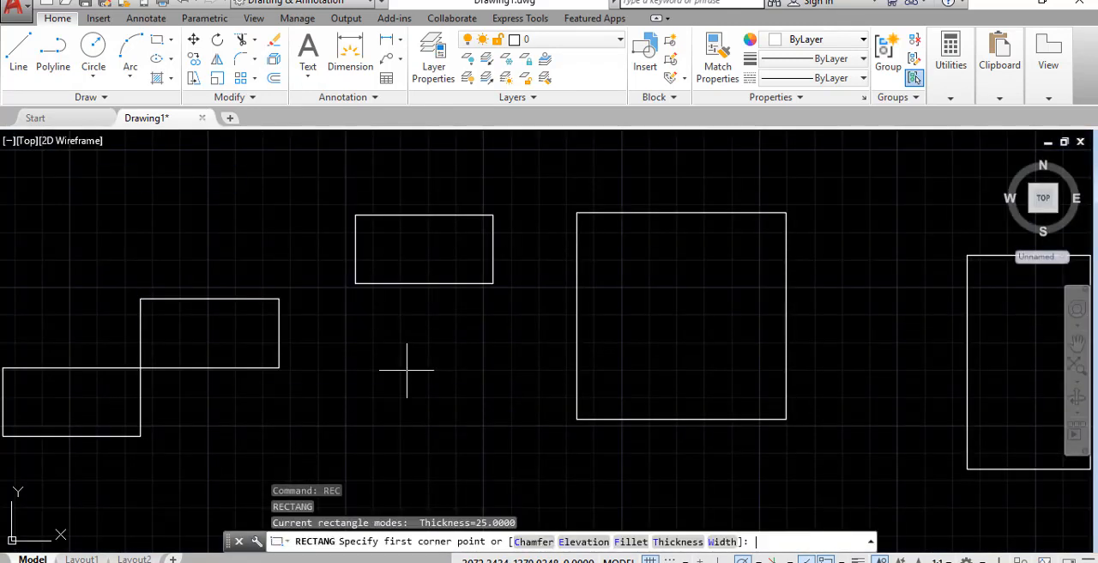
{"action": "left_click", "coordinate": [683, 542]}
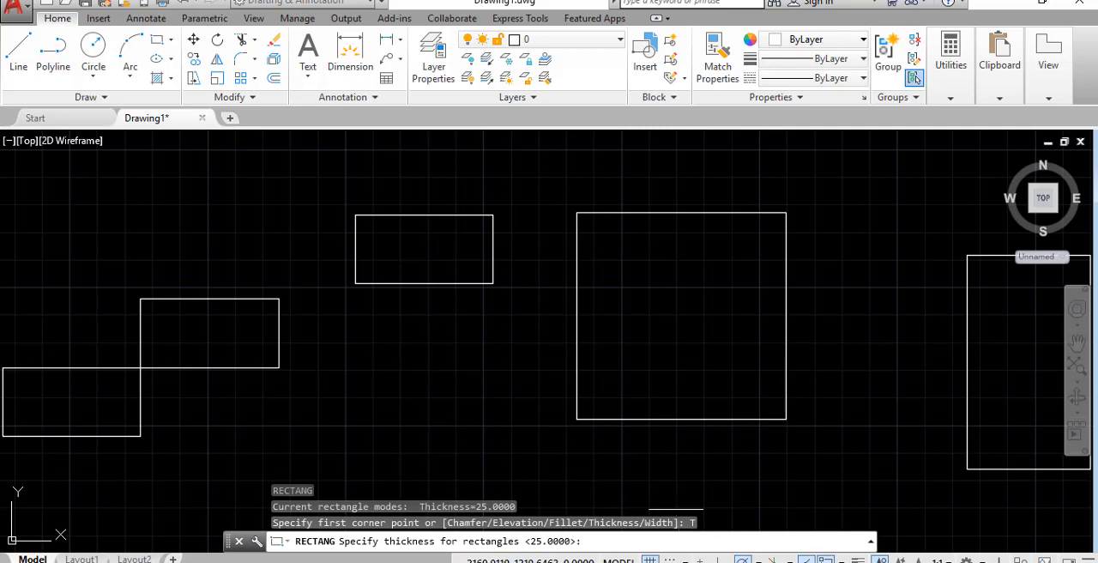
{"action": "type", "text": "0"}
{"action": "key", "text": "Return"}
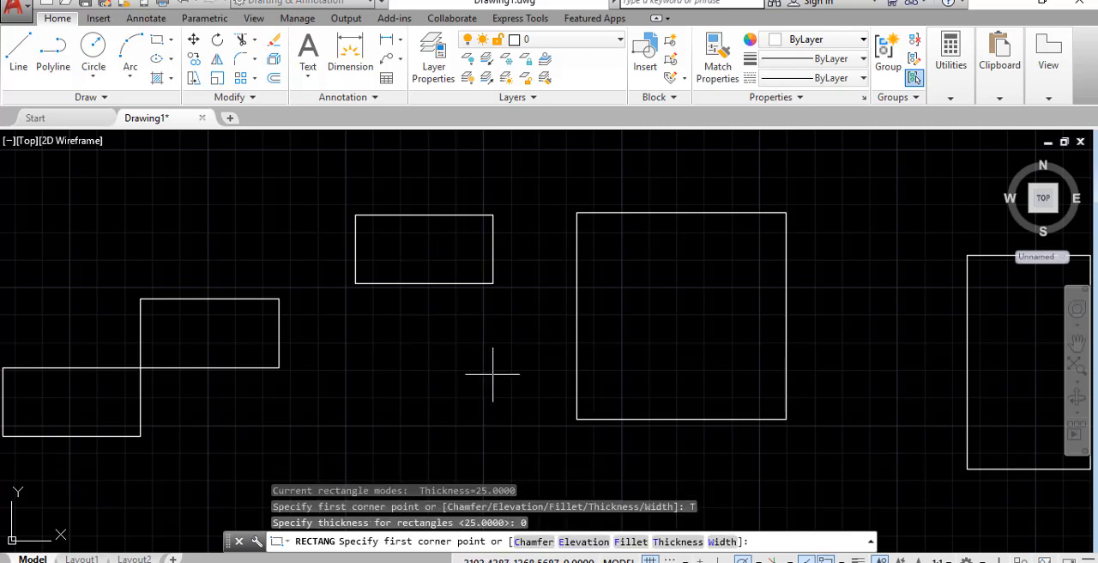
{"action": "middle_click_drag", "start_coordinate": [495, 375], "coordinate": [566, 301]}
{"action": "key", "text": "Escape"}
{"action": "key", "text": "Escape"}
{"action": "key", "text": "Escape"}
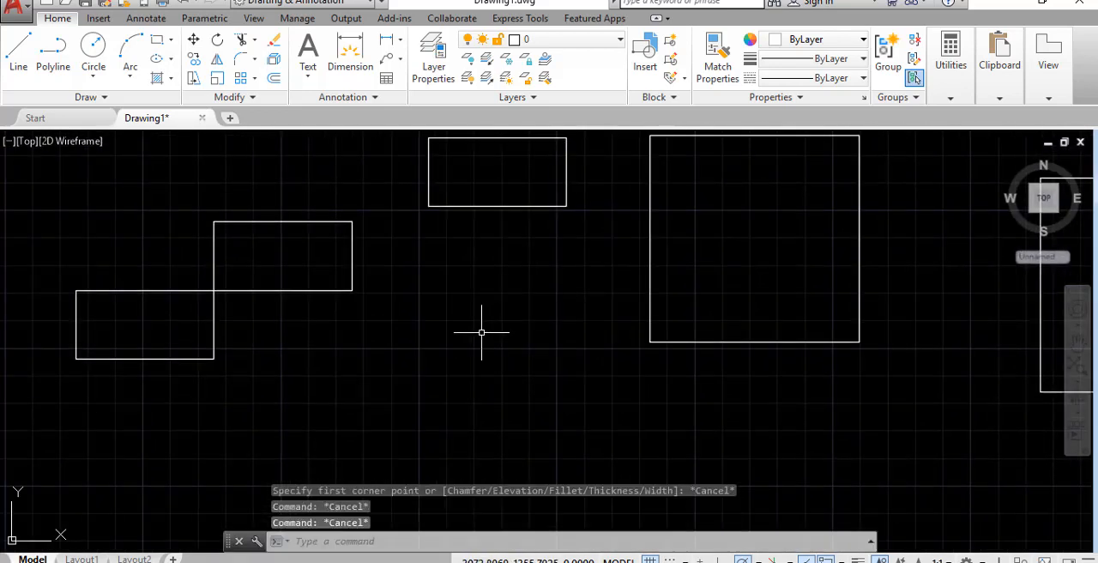
Draw a rectangle rotated 45 degrees in the empty space below the small single rectangle
{"action": "type", "text": "REC"}
{"action": "key", "text": "Return"}
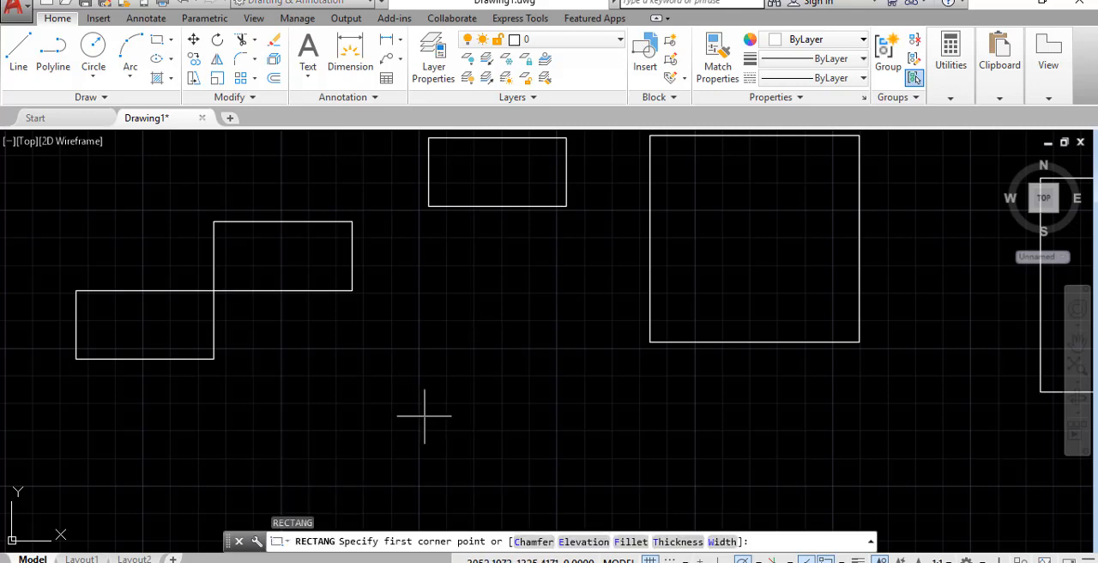
{"action": "left_click", "coordinate": [425, 416]}
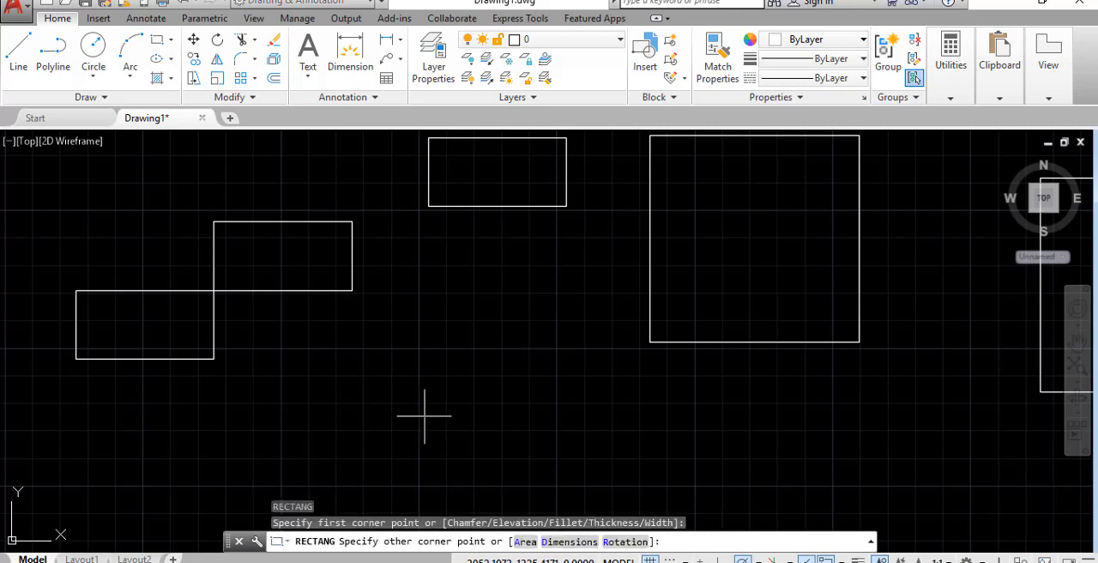
{"action": "left_click", "coordinate": [625, 543]}
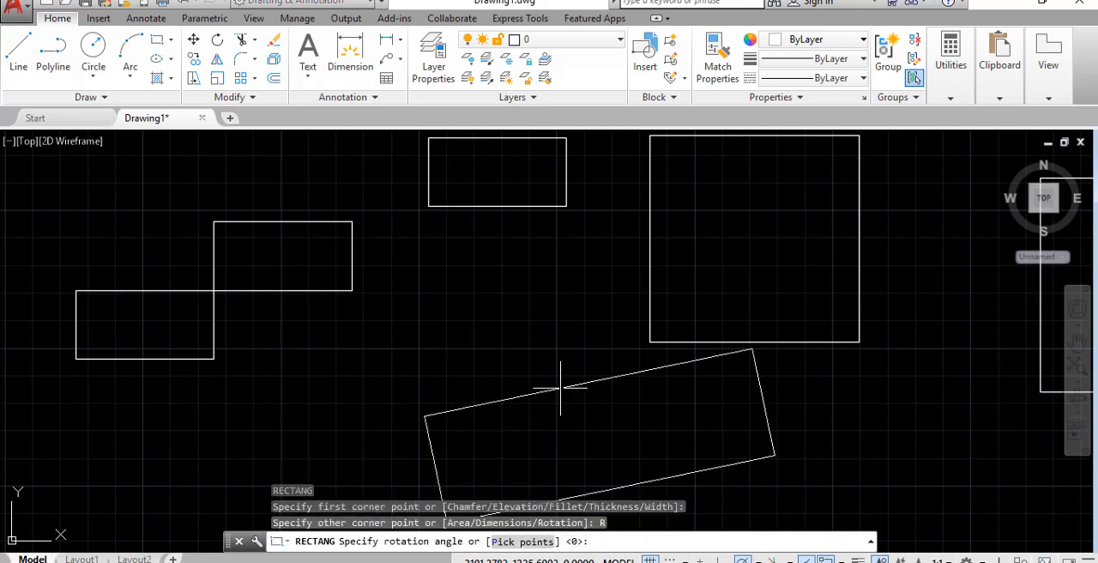
{"action": "type", "text": "45"}
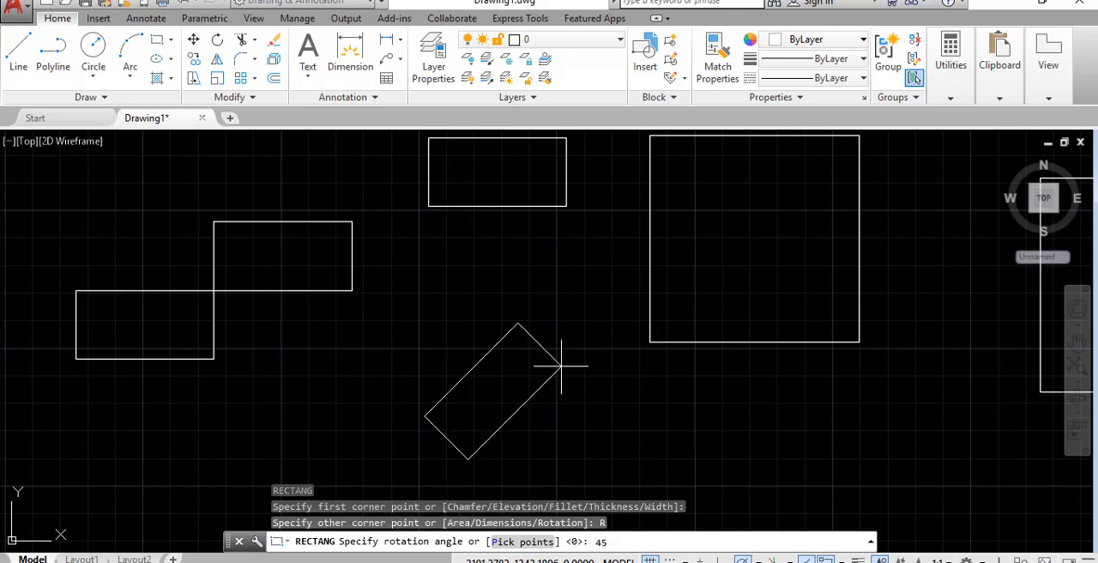
{"action": "key", "text": "Return"}
{"action": "left_click", "coordinate": [603, 359]}
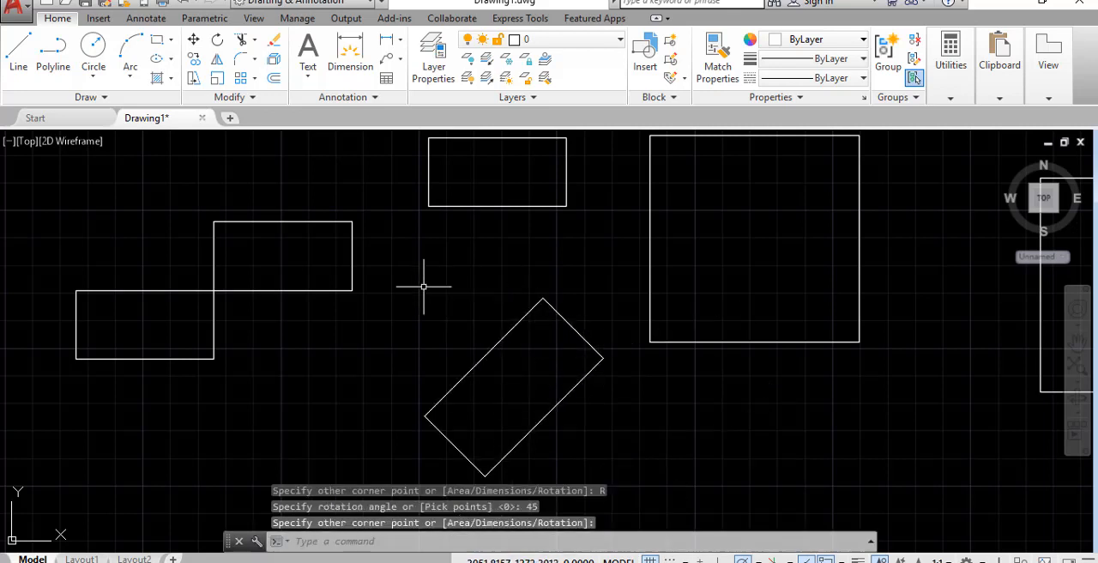
Draw a narrower rectangle at the same 45-degree rotation beside the first rotated one, with a diagonal of about 82 units at 30 degrees
{"action": "key", "text": "Return"}
{"action": "left_click", "coordinate": [348, 388]}
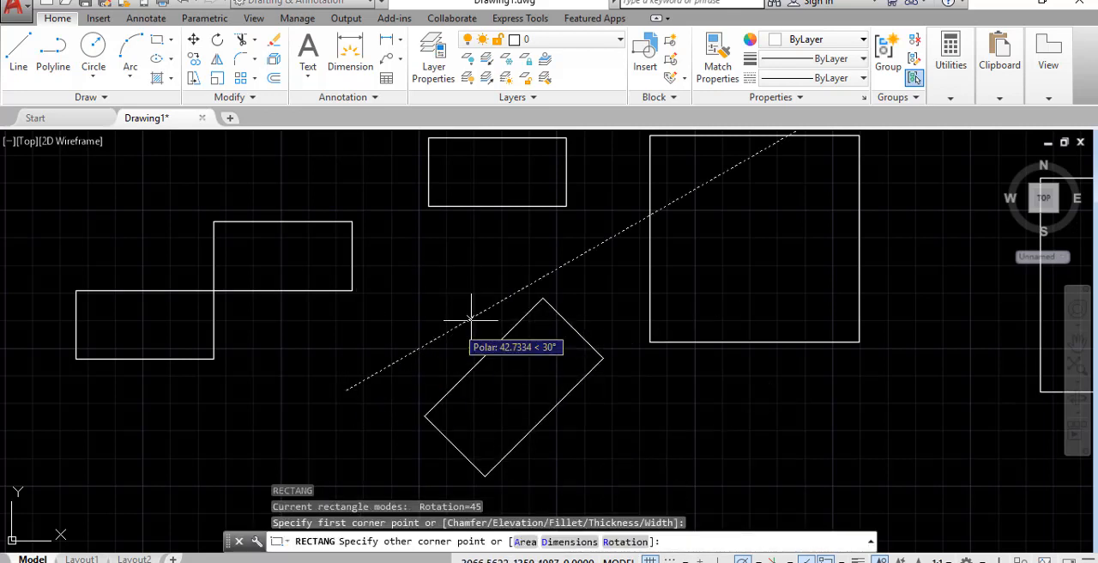
{"action": "left_click", "coordinate": [541, 277]}
Draw an upright rectangle with the rotation reset to 0, overlapping the lower edge of the large square-like rectangle
{"action": "mouse_move", "coordinate": [718, 431]}
{"action": "middle_mouse_down"}
{"action": "mouse_move", "coordinate": [699, 441]}
{"action": "mouse_move", "coordinate": [548, 409]}
{"action": "middle_mouse_up"}
{"action": "type", "text": "REC"}
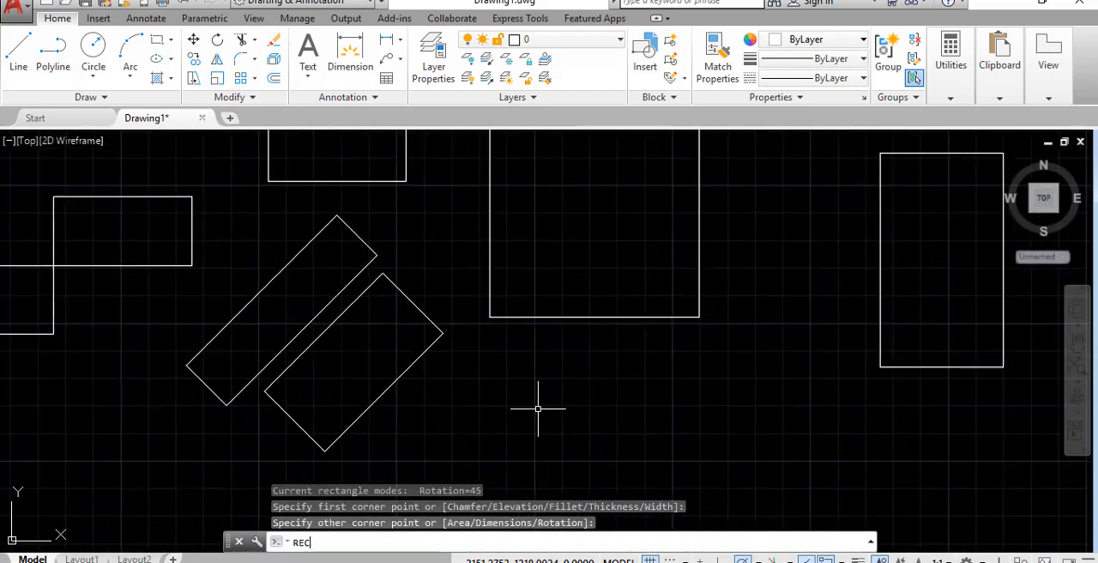
{"action": "key", "text": "Return"}
{"action": "left_click", "coordinate": [536, 421]}
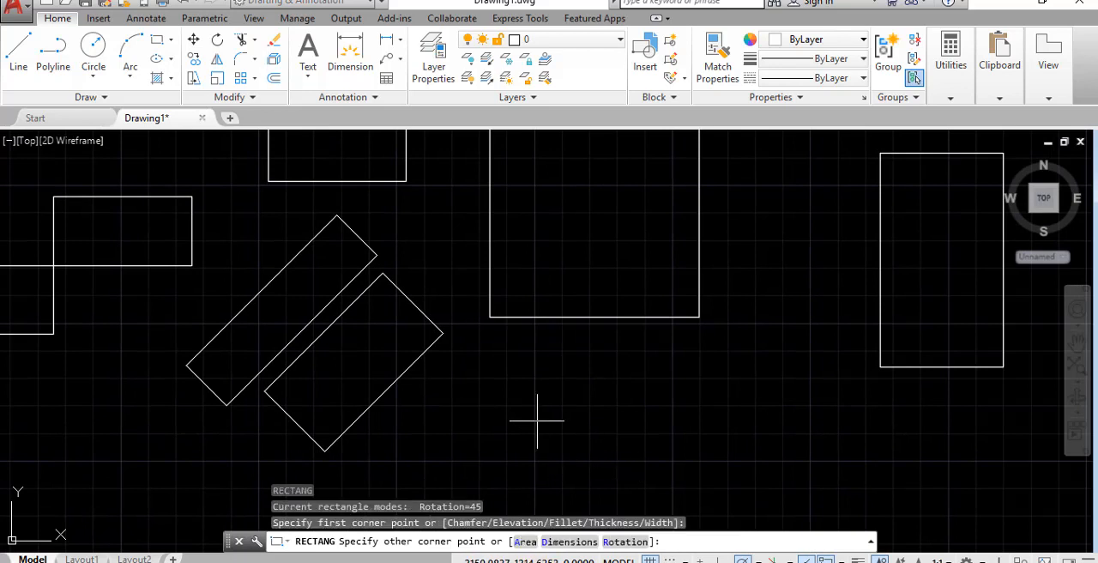
{"action": "left_click", "coordinate": [633, 541]}
{"action": "type", "text": "0"}
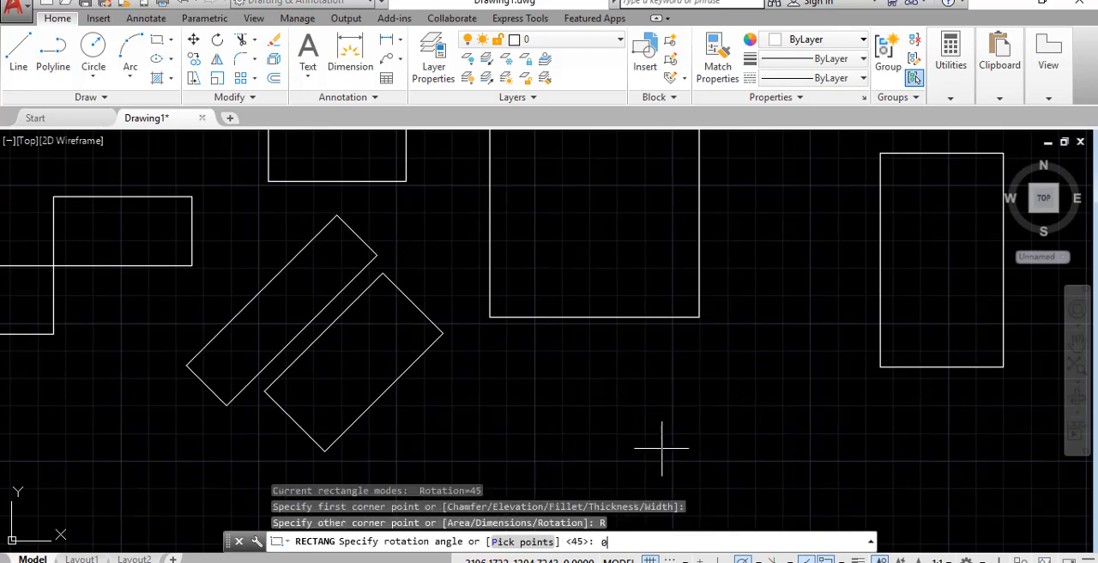
{"action": "key", "text": "Return"}
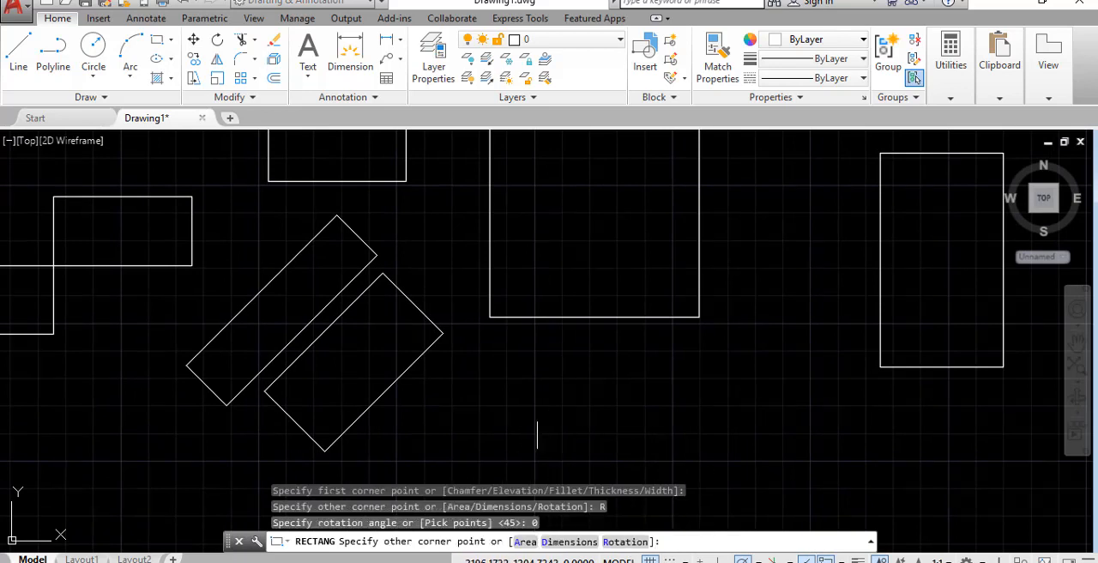
{"action": "left_click", "coordinate": [646, 253]}
{"action": "scroll", "coordinate": [725, 410], "scroll_direction": "down", "scroll_amount": 4}
{"action": "scroll", "coordinate": [784, 435], "scroll_direction": "up", "scroll_amount": 2}
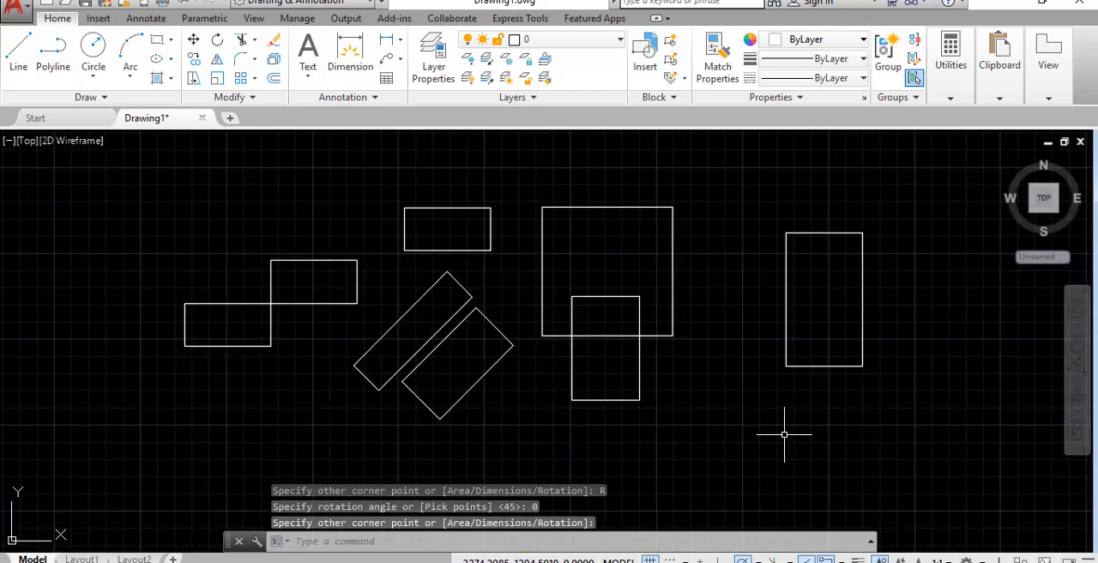